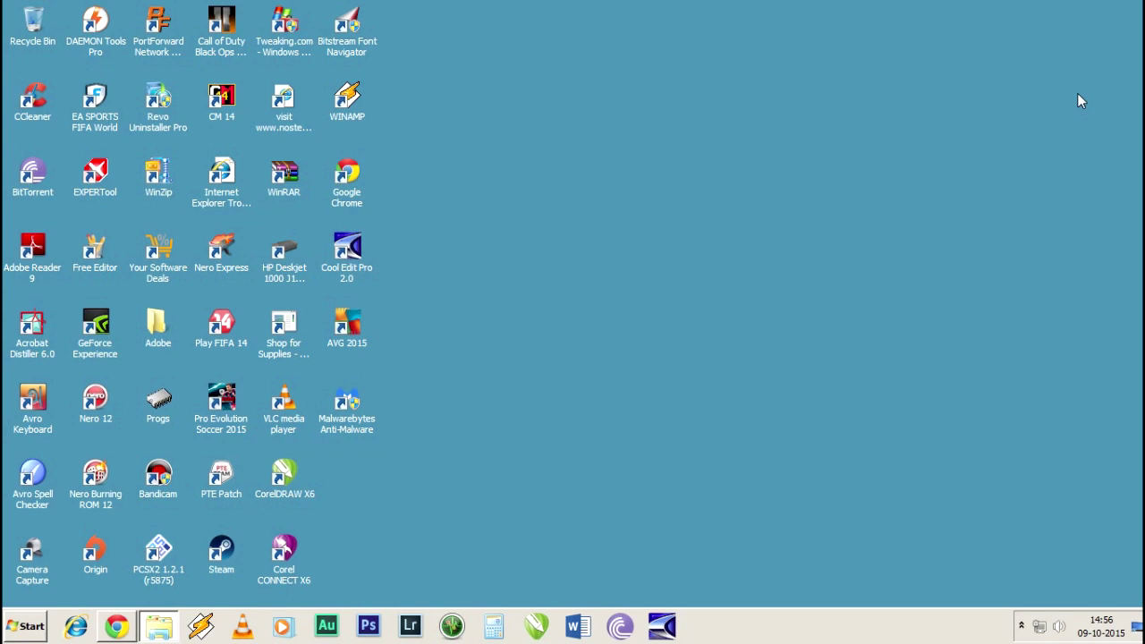
# - Launch the Registry Editor by running regedit from the Run box
pyautogui.press('super+e')
pyautogui.press('super+r')
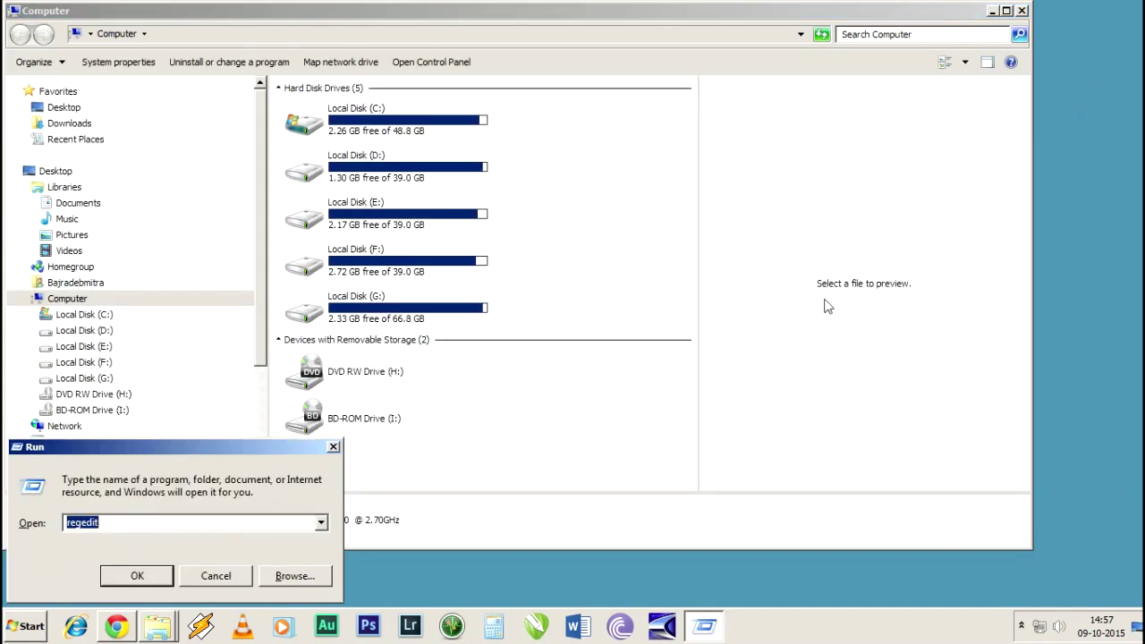
pyautogui.press('Return')
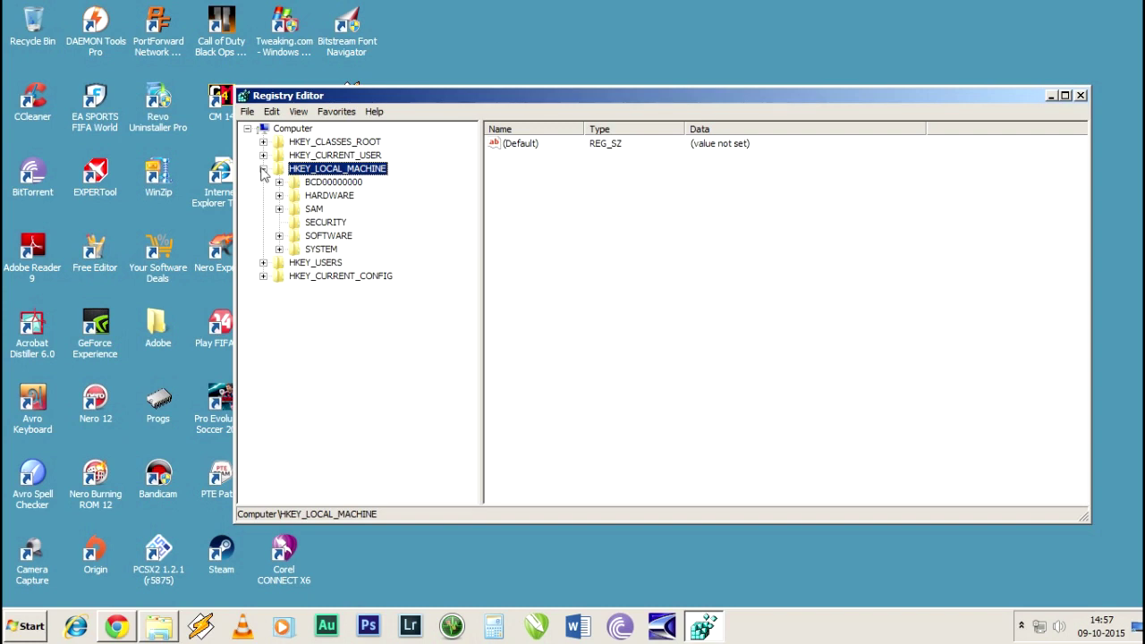
# - Expand HKEY_LOCAL_MACHINE\SOFTWARE down to the Wow6432Node key
pyautogui.click(263, 169)
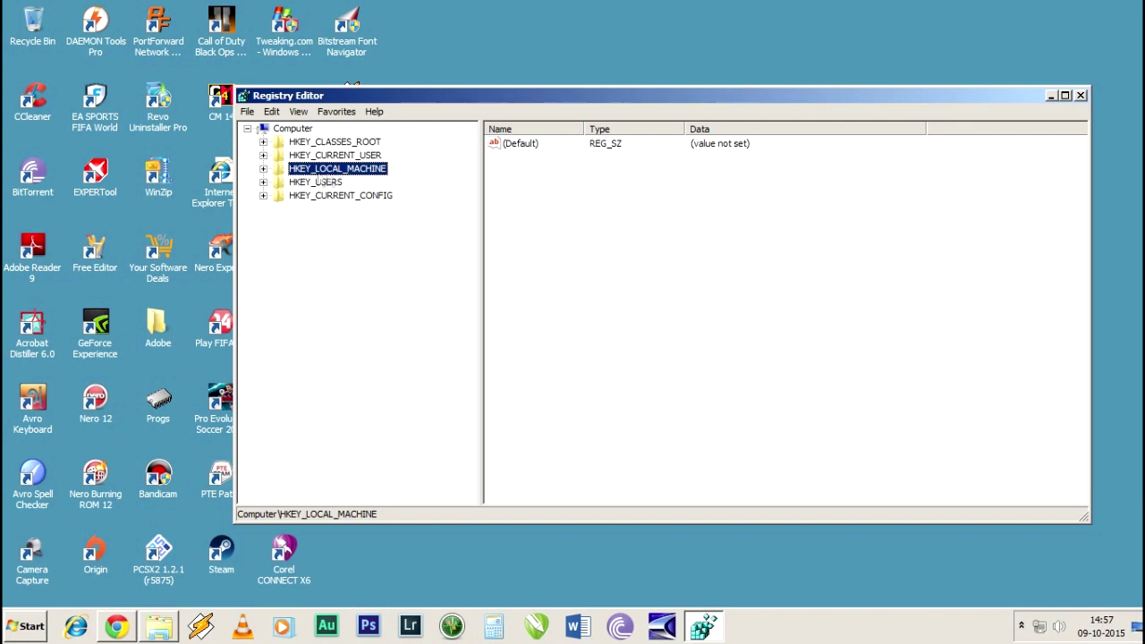
pyautogui.click(263, 169)
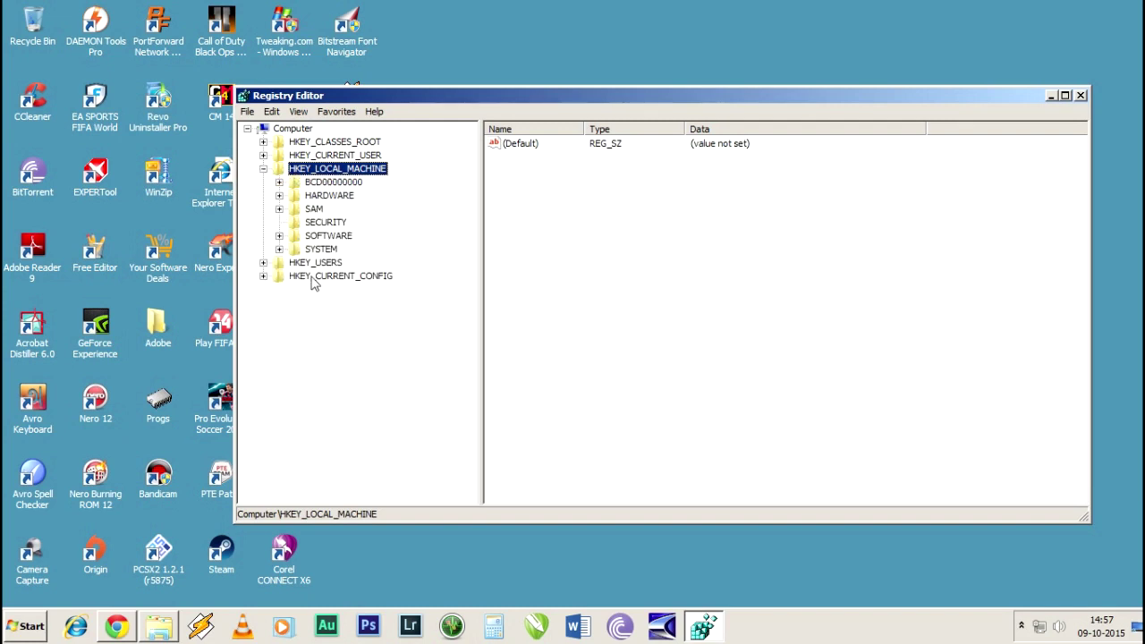
pyautogui.click(279, 236)
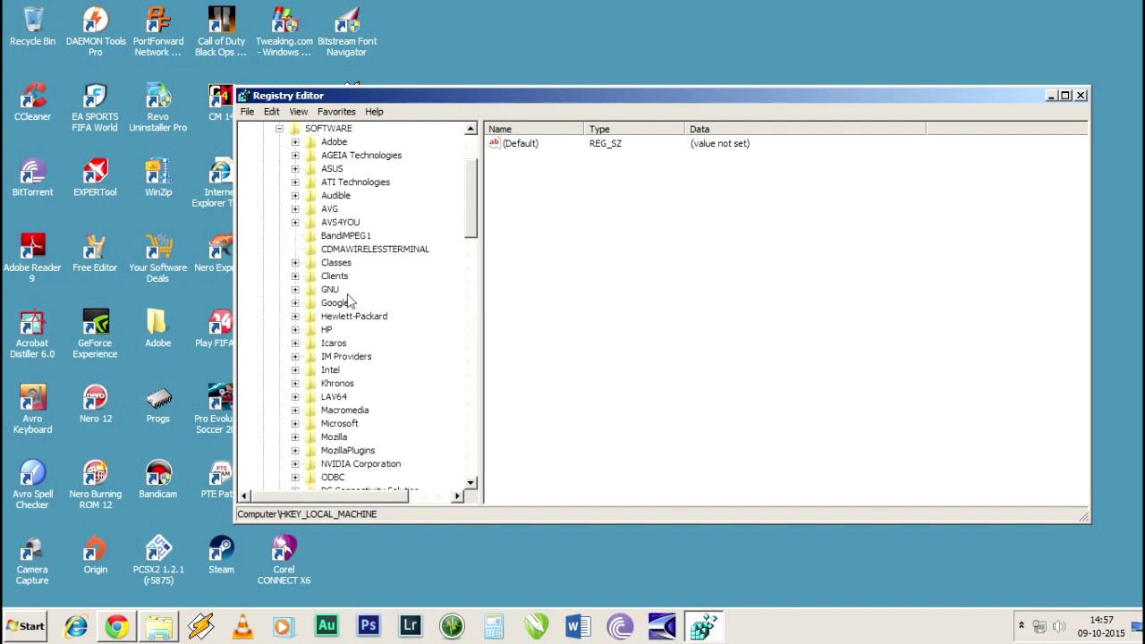
pyautogui.click(331, 290)
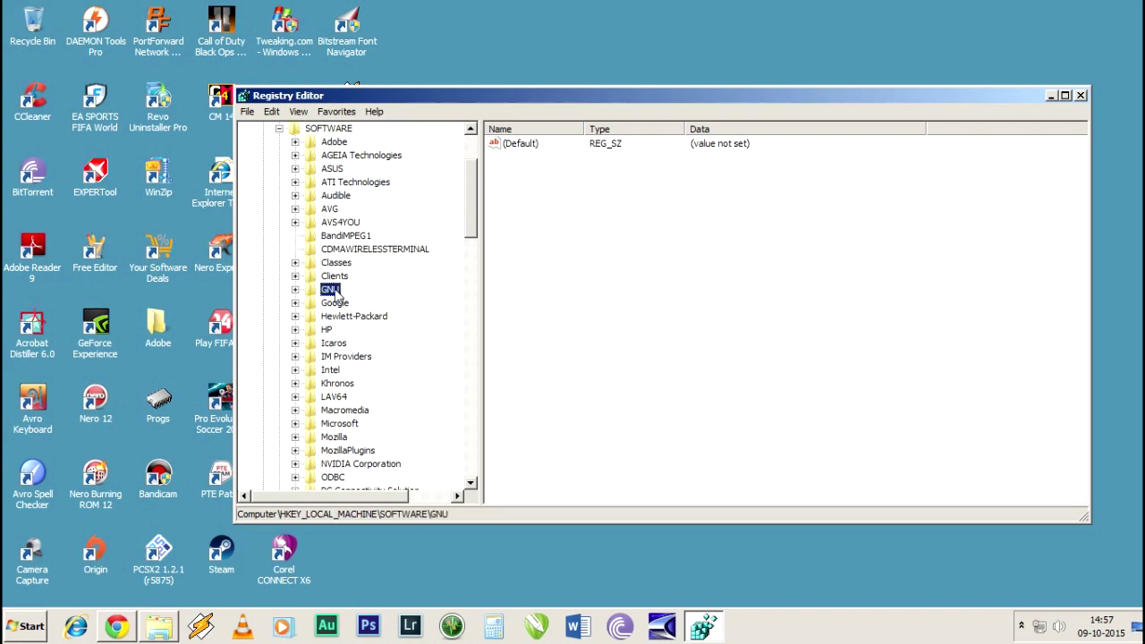
pyautogui.press('w')
pyautogui.press('w')
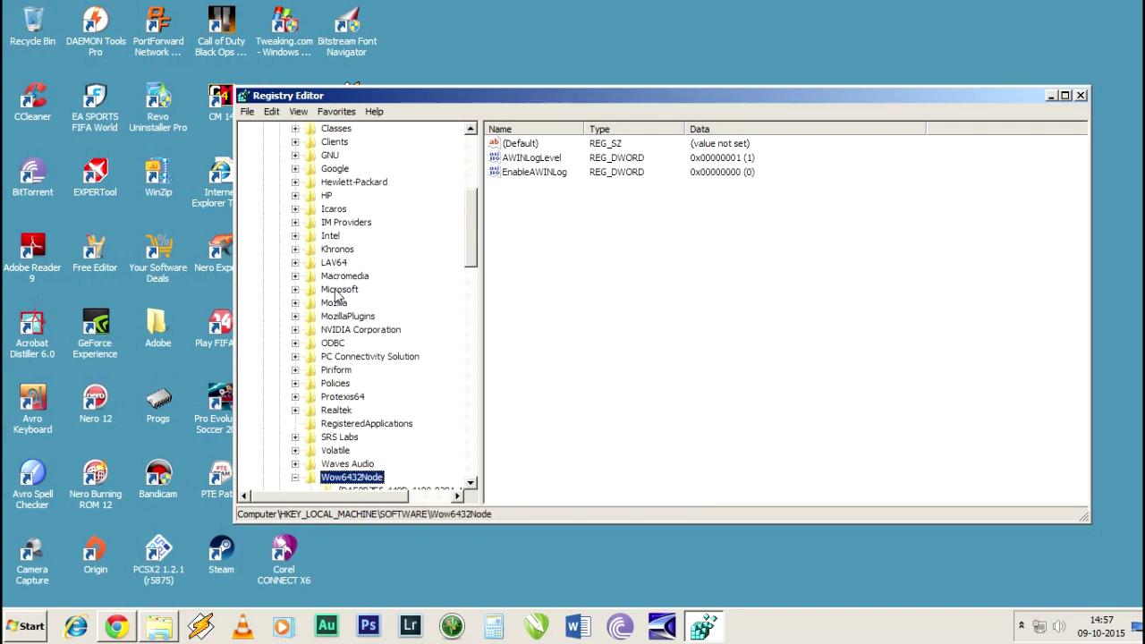
pyautogui.scroll(1, 349, 358)
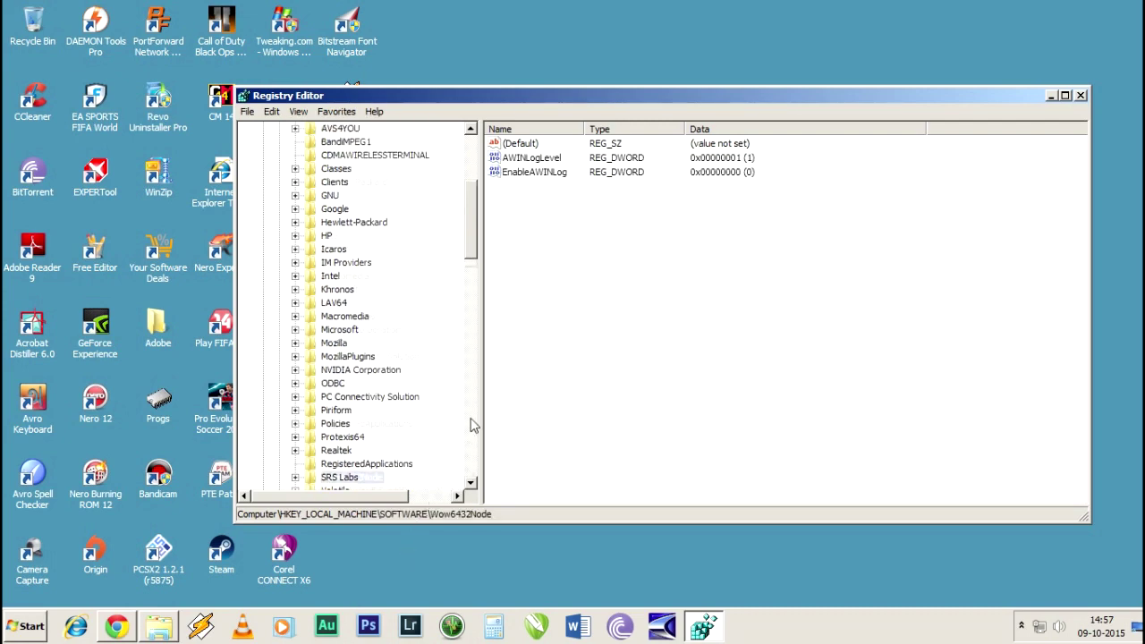
pyautogui.scroll(-2, 469, 418)
pyautogui.scroll(-2, 367, 451)
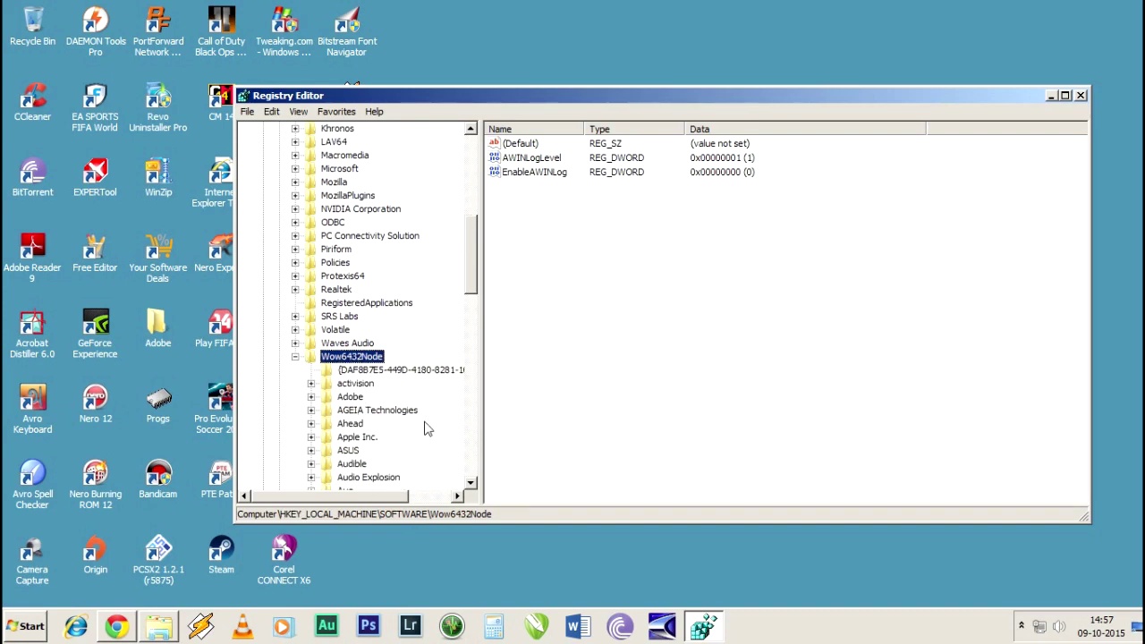
pyautogui.scroll(-1, 387, 395)
pyautogui.click(350, 359)
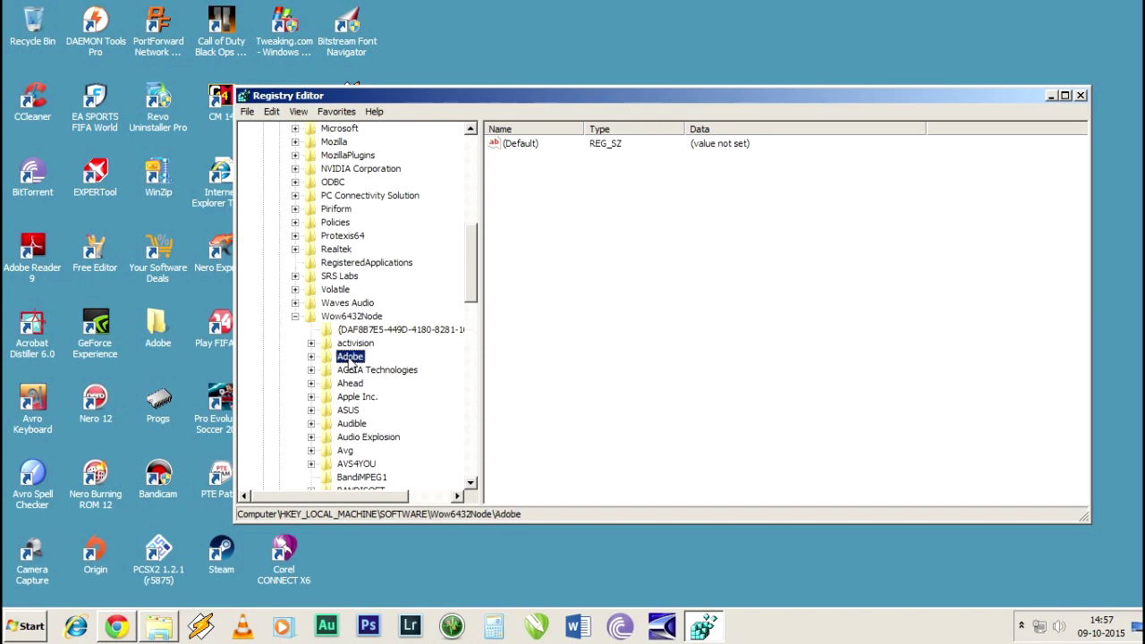
# - Open Rockstar Games\EFLC and select InstallFolder, set to D:\Episodes From Liberty City
pyautogui.press('r')
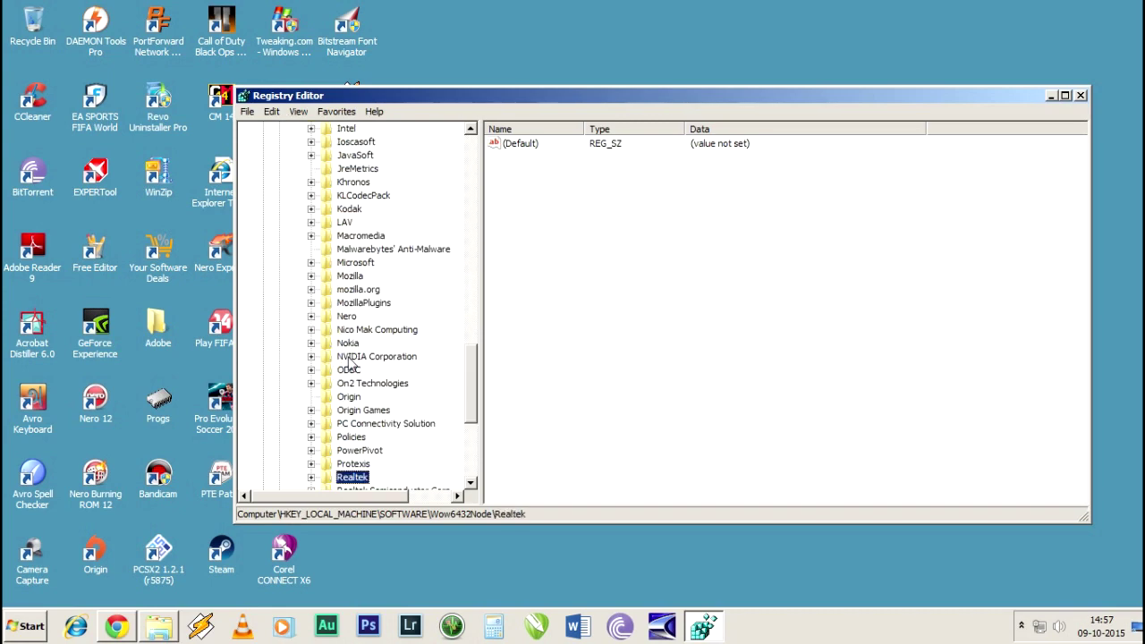
pyautogui.press('r')
pyautogui.press('r')
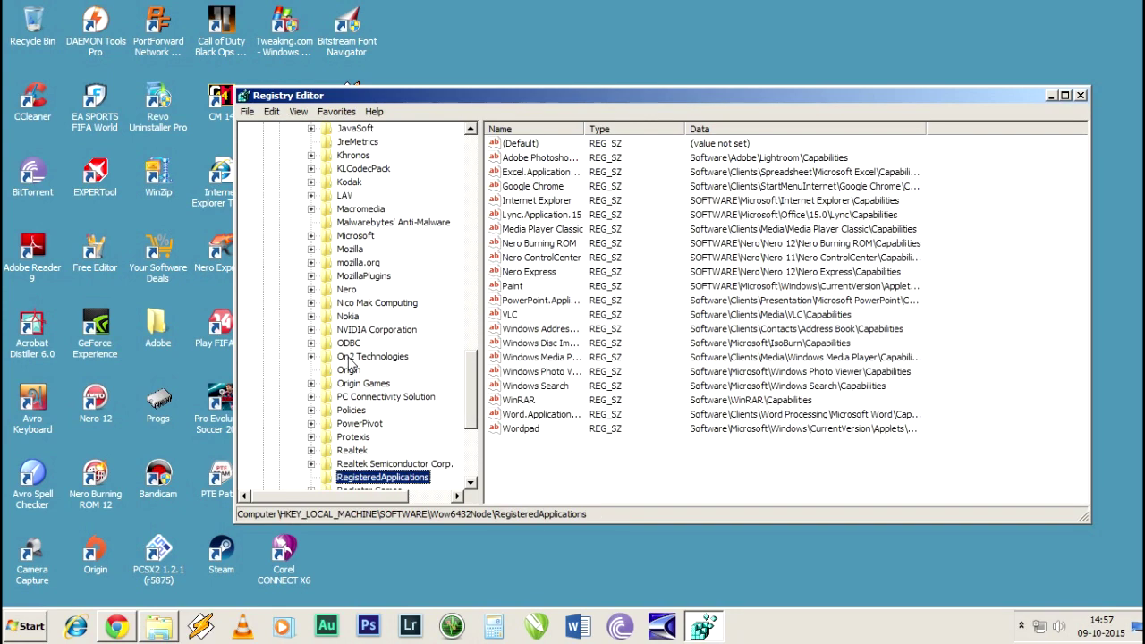
pyautogui.press('r')
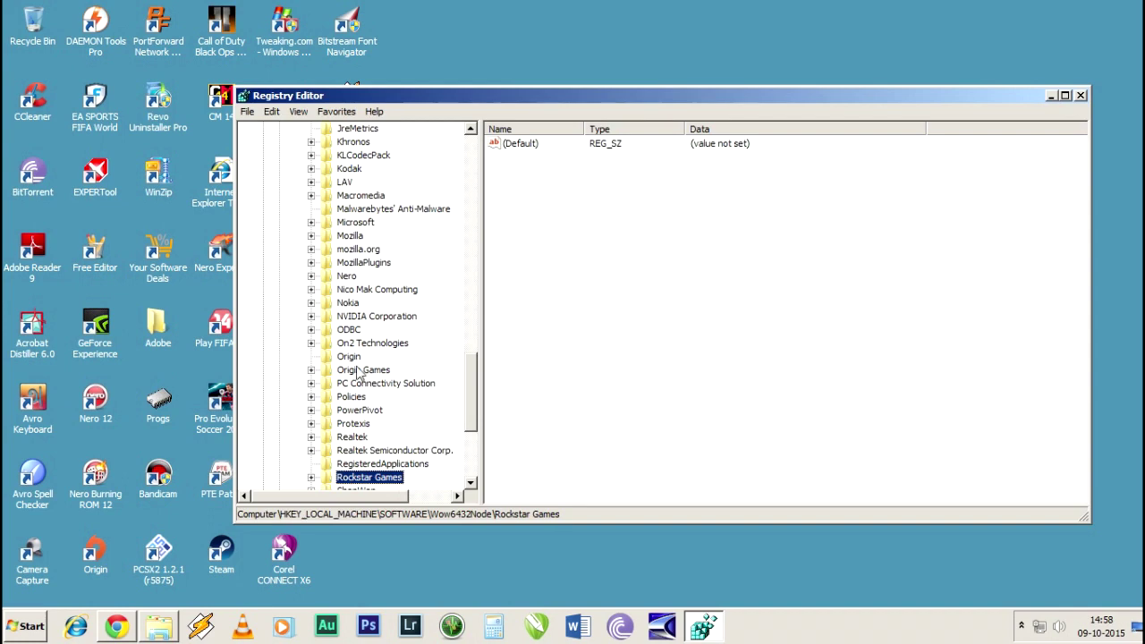
pyautogui.click(313, 477)
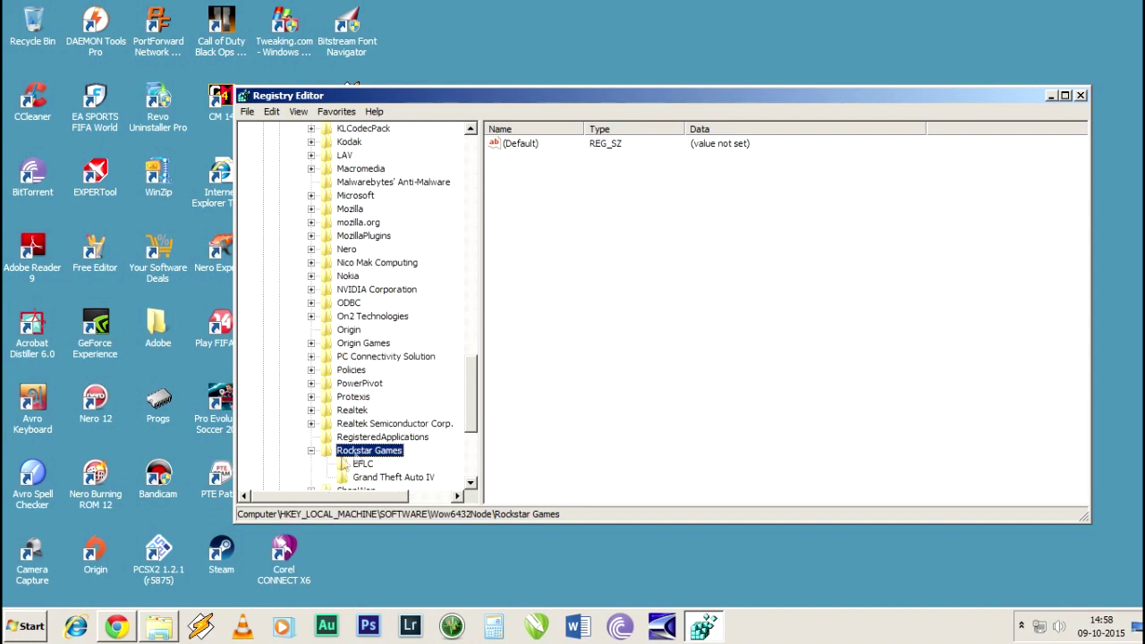
pyautogui.scroll(-1, 367, 463)
pyautogui.click(394, 438)
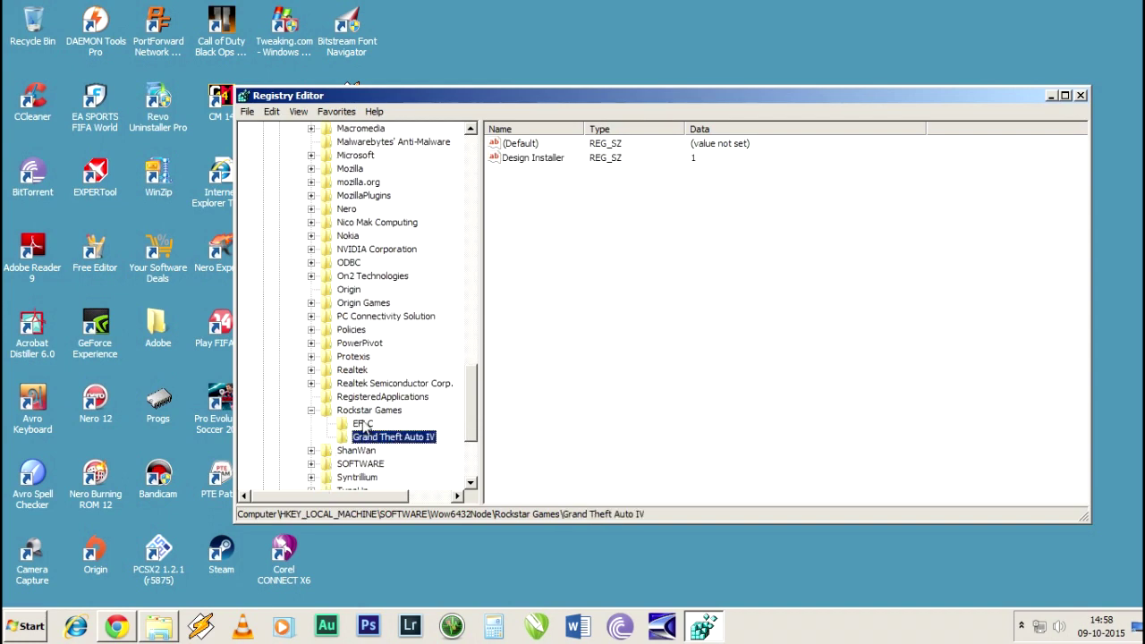
pyautogui.click(362, 424)
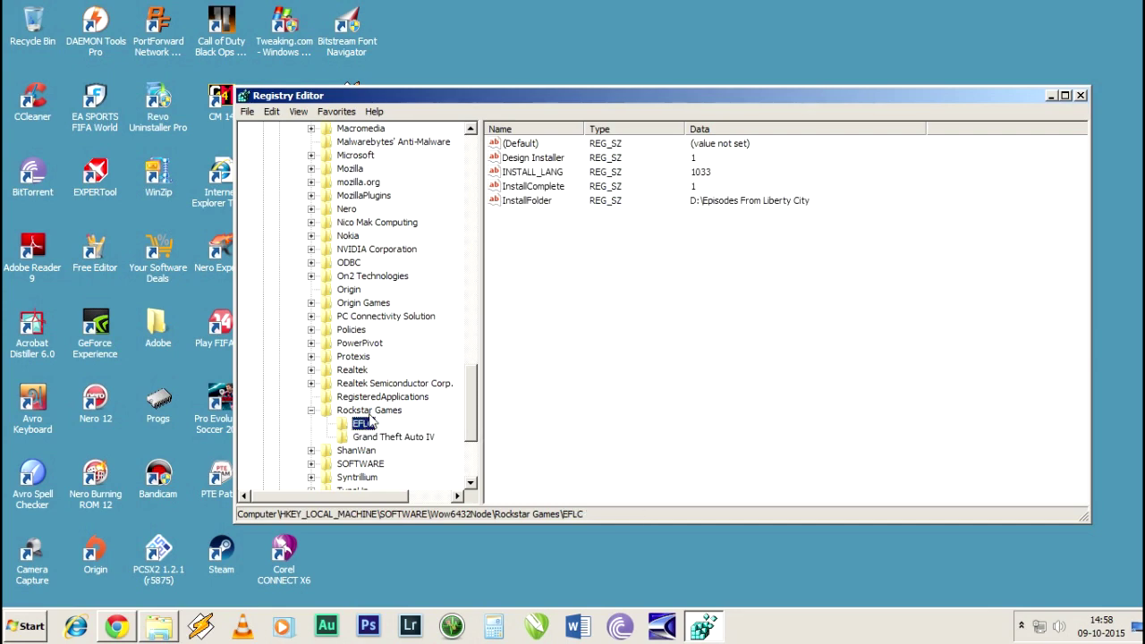
pyautogui.click(537, 204)
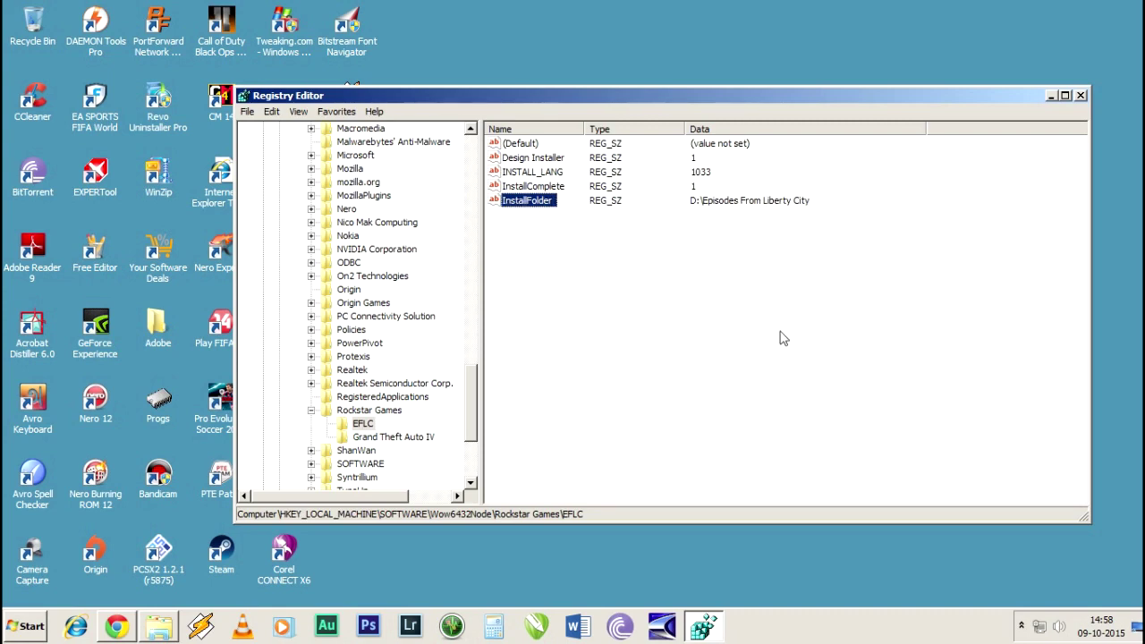
# - Bring the Episodes From Liberty City folder forward and show its full path
pyautogui.click(158, 626)
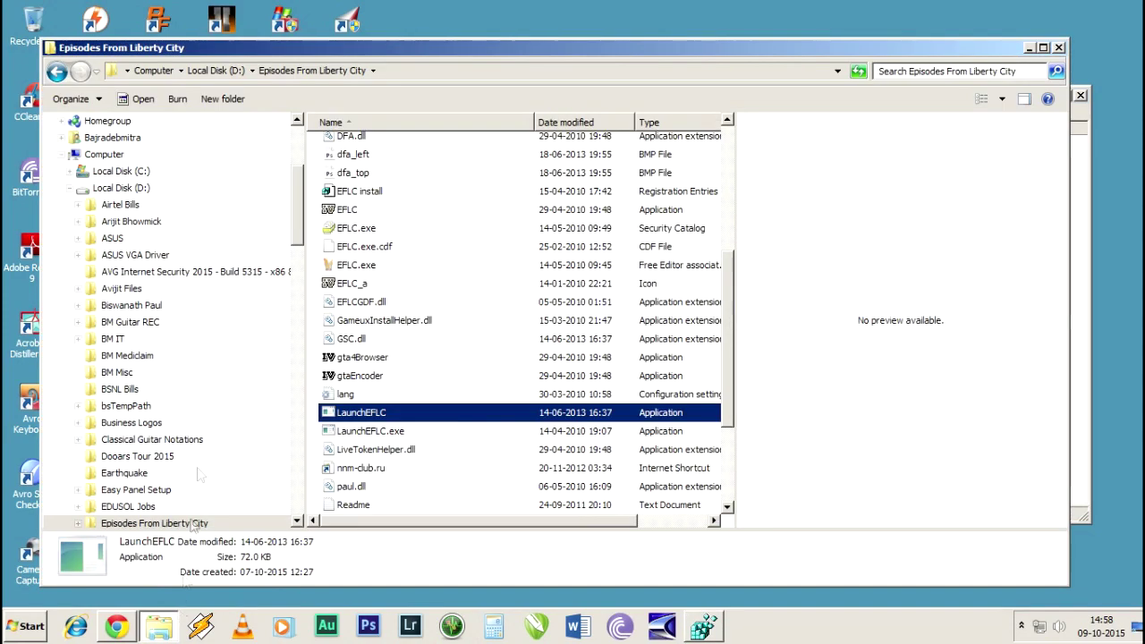
pyautogui.moveTo(424, 48); pyautogui.dragTo(425, 37)
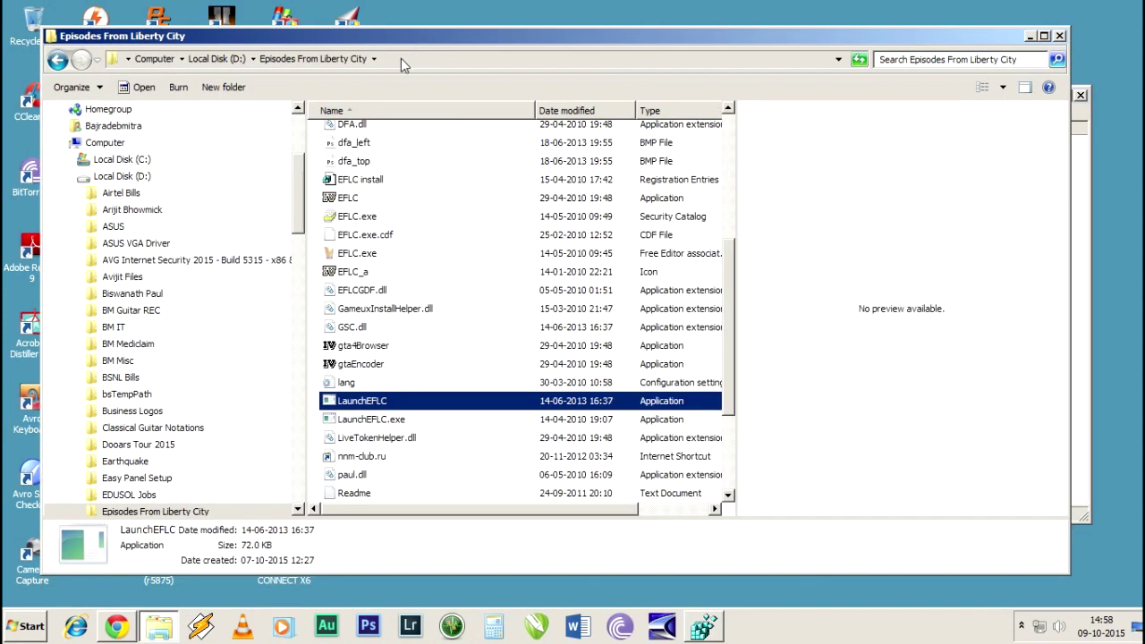
pyautogui.click(401, 58)
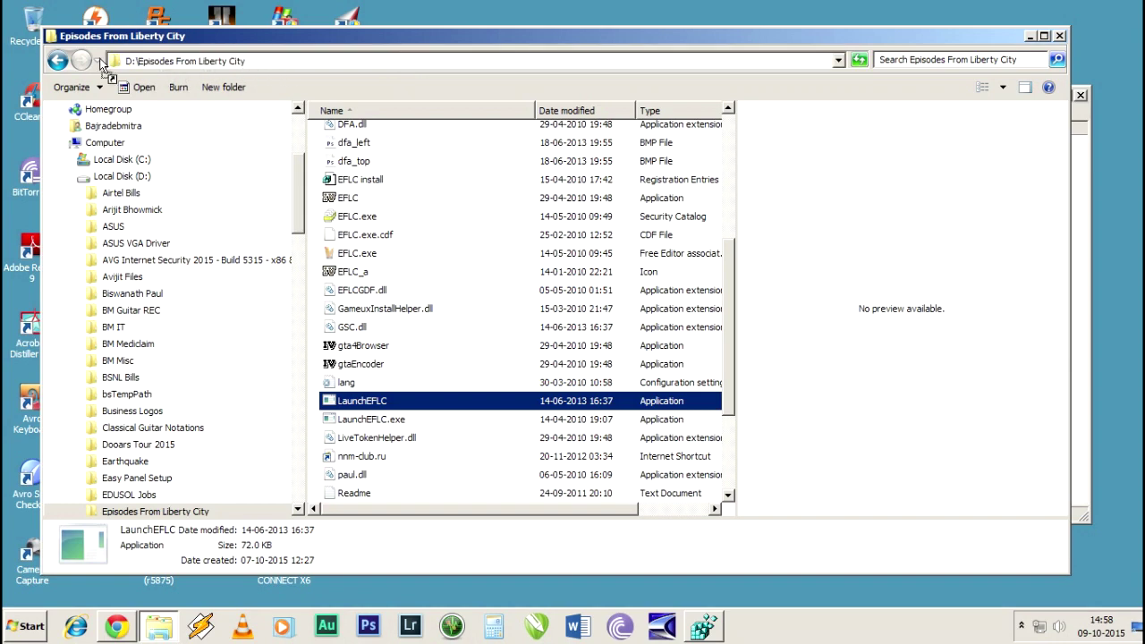
# - Permanently delete the stray folder shortcut and redisplay the folder's full path
pyautogui.moveTo(115, 60); pyautogui.dragTo(295, 67)
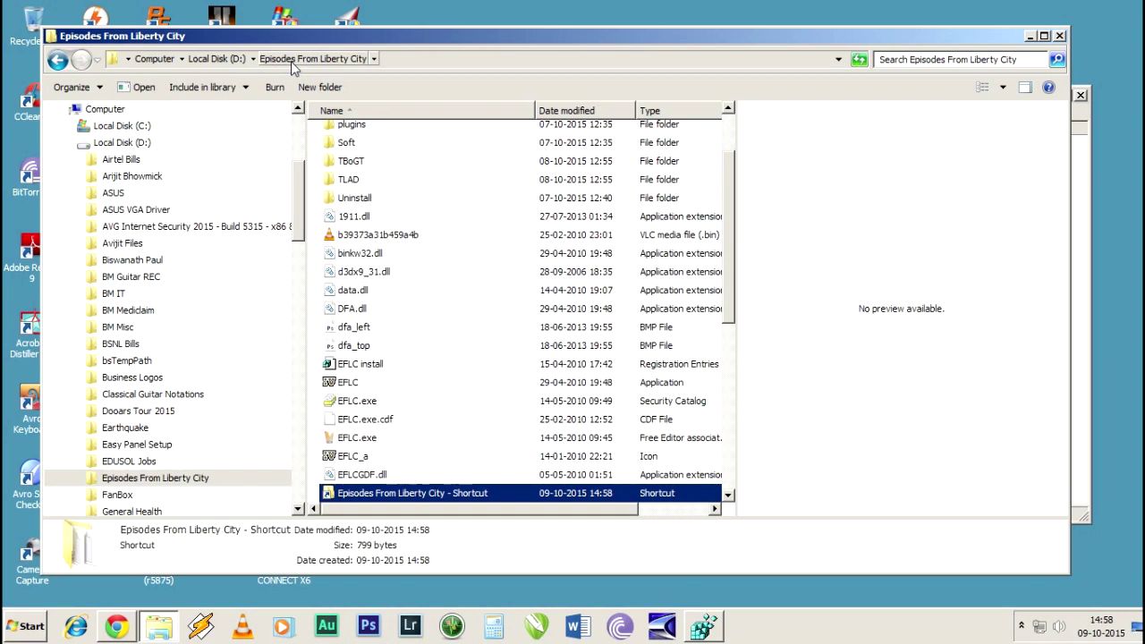
pyautogui.hotkey('shift', 'Delete')
pyautogui.press('Return')
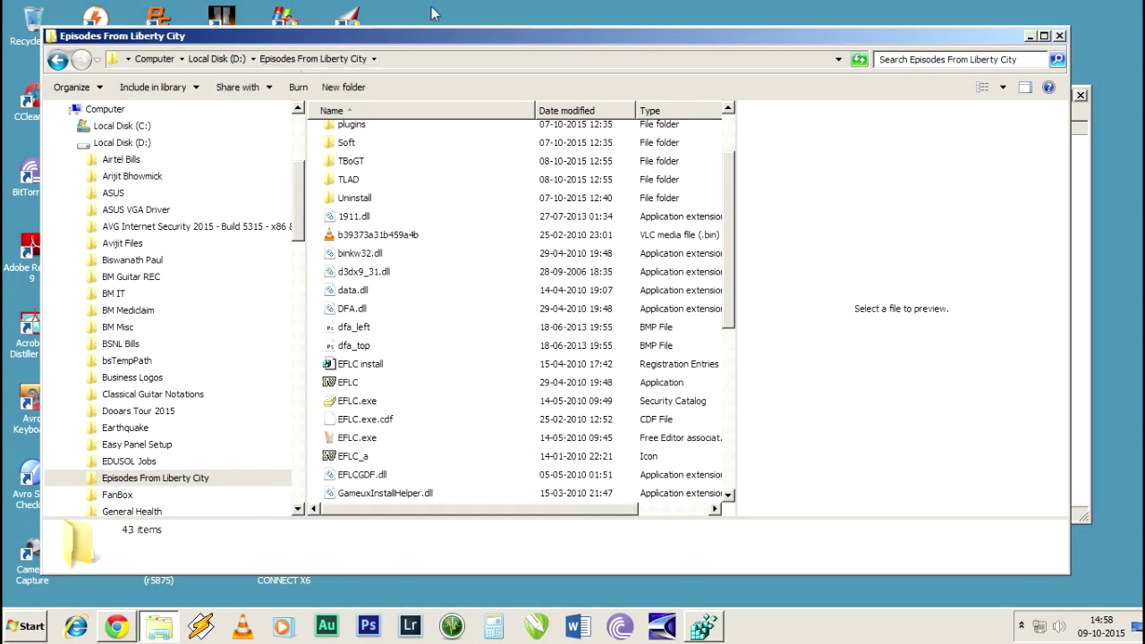
pyautogui.hotkey('alt', 'd')
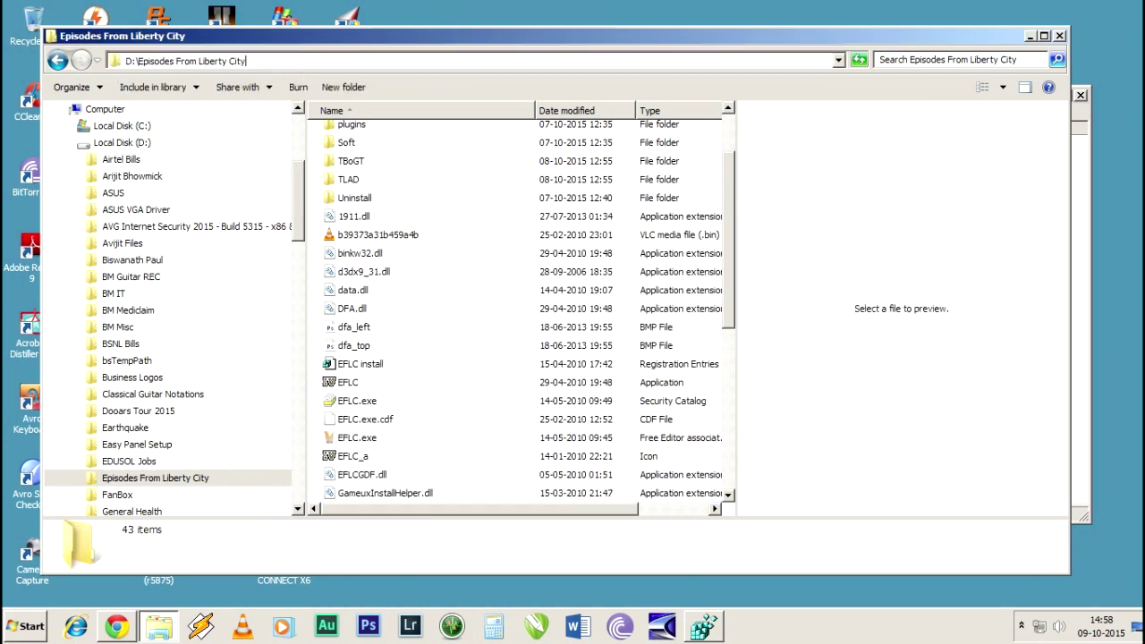
# - Close the game folder and verify InstallFolder data reads D:\Episodes From Liberty City
pyautogui.click(1061, 35)
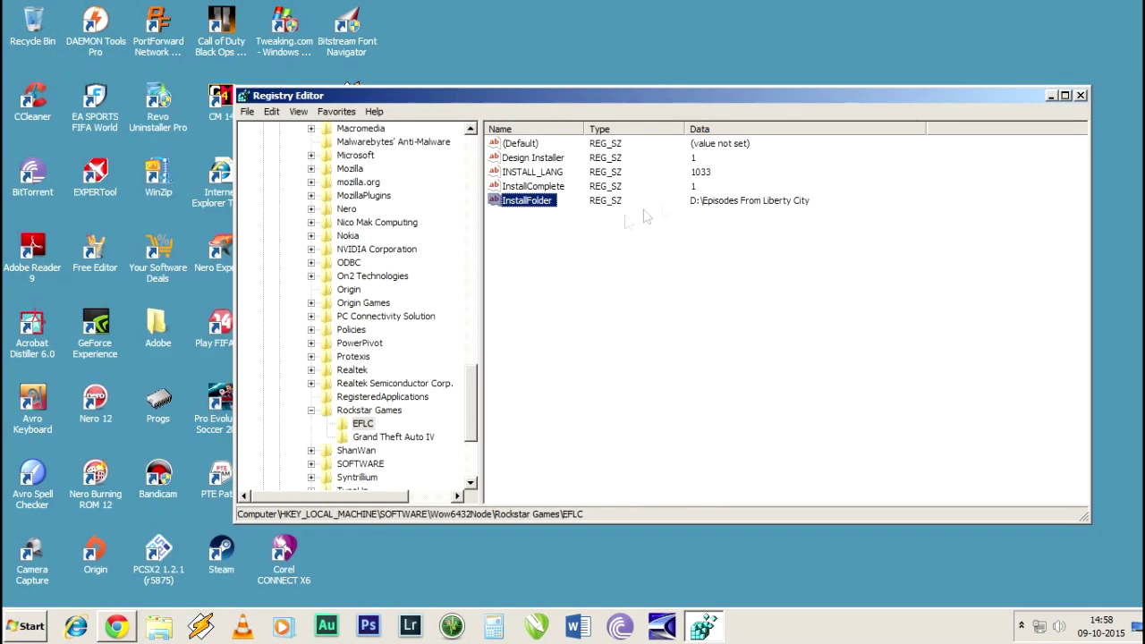
pyautogui.rightClick(534, 203)
pyautogui.click(559, 213)
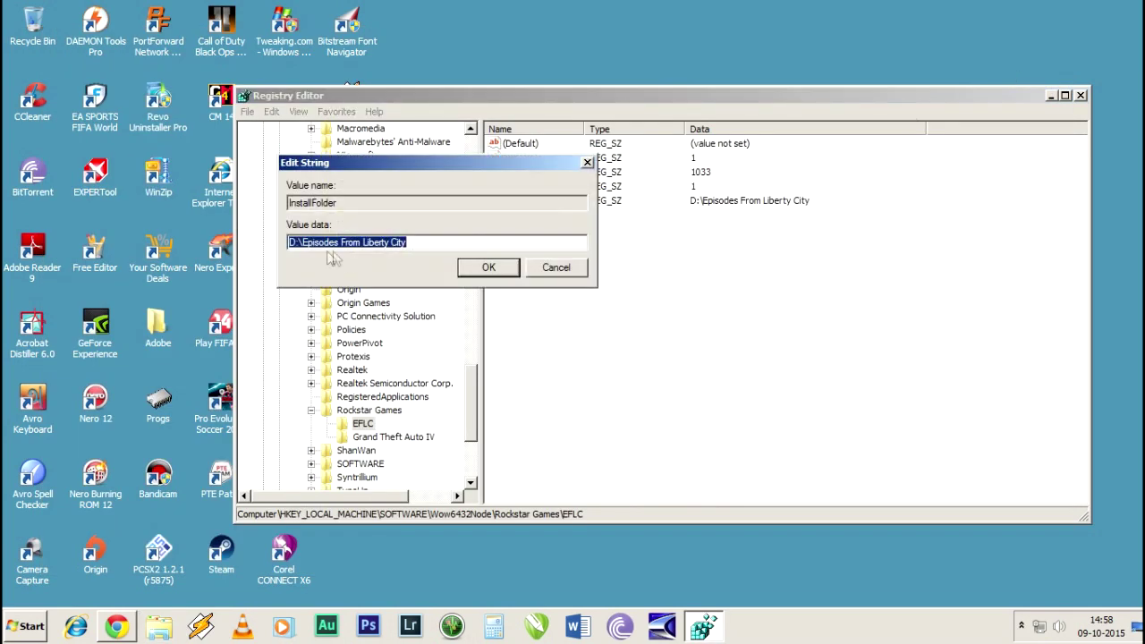
pyautogui.click(483, 268)
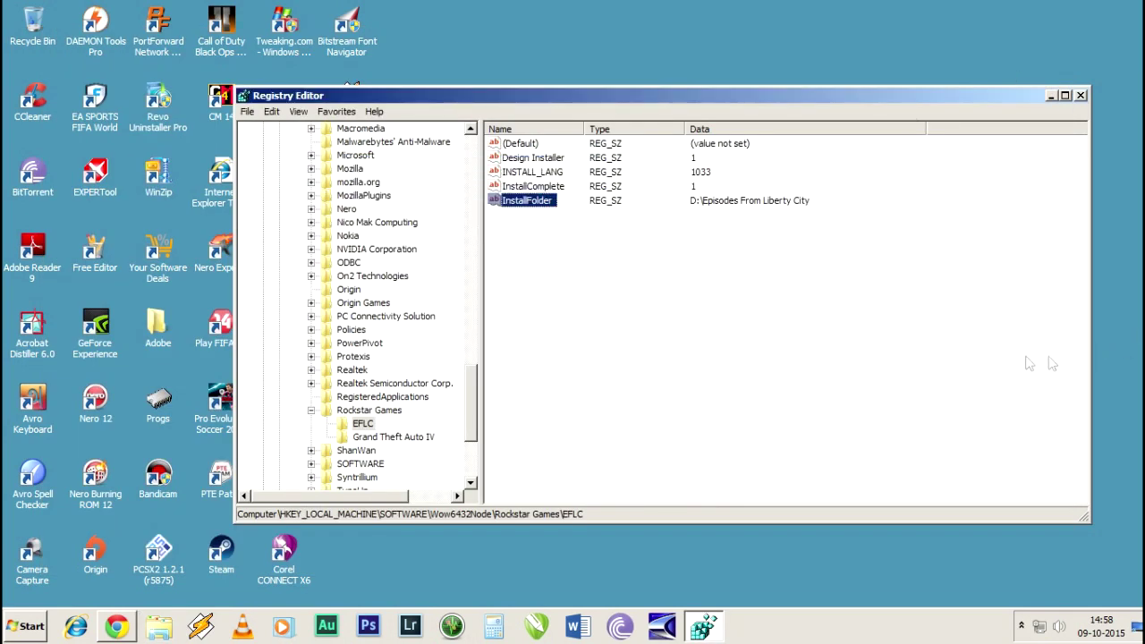
# - Collapse Rockstar Games and Wow6432Node, then re-expand Wow6432Node
pyautogui.click(311, 411)
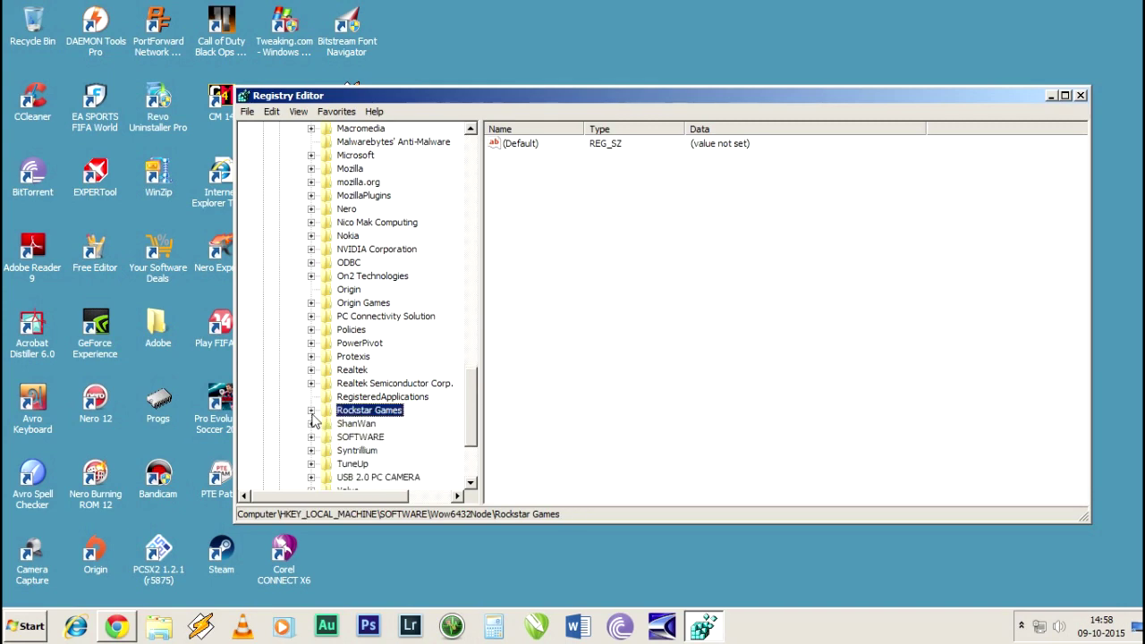
pyautogui.moveTo(466, 404); pyautogui.dragTo(467, 237)
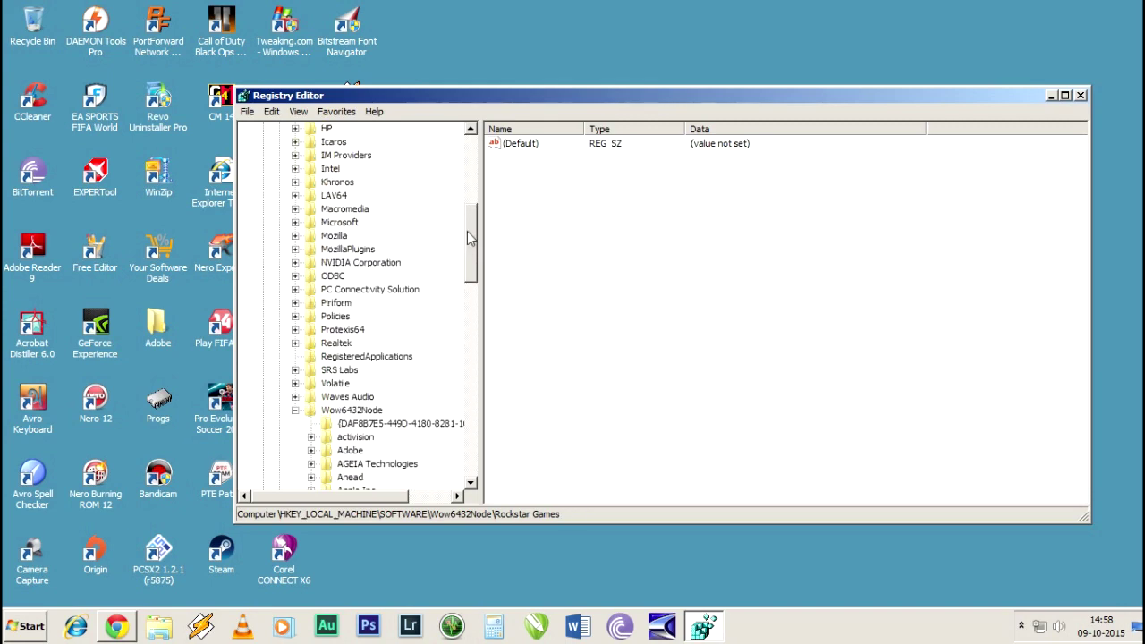
pyautogui.click(295, 411)
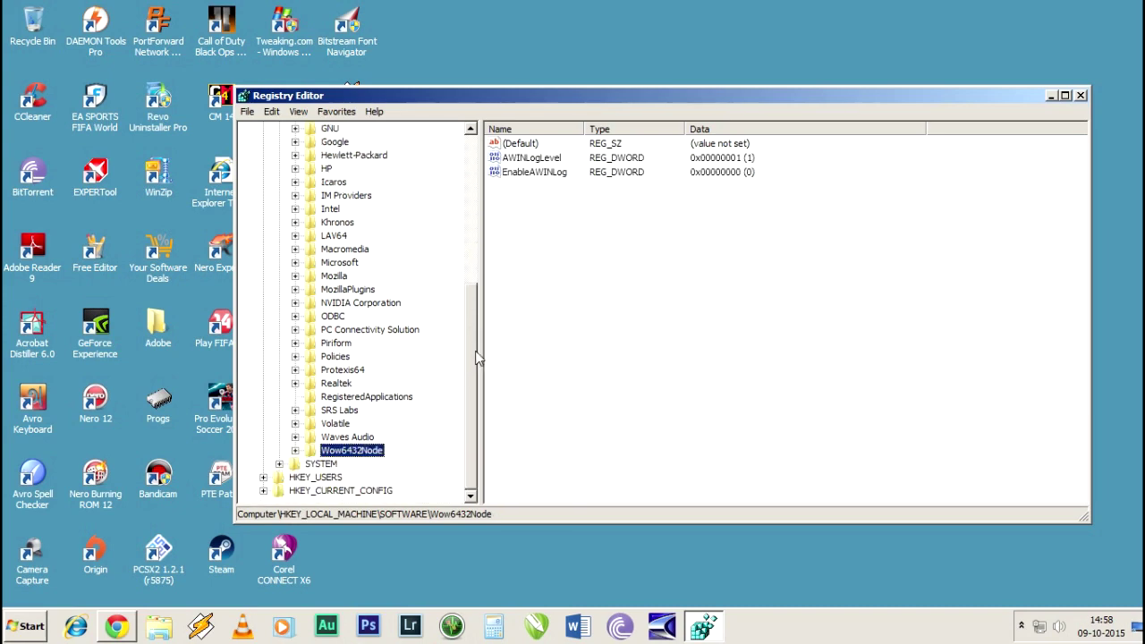
pyautogui.click(296, 451)
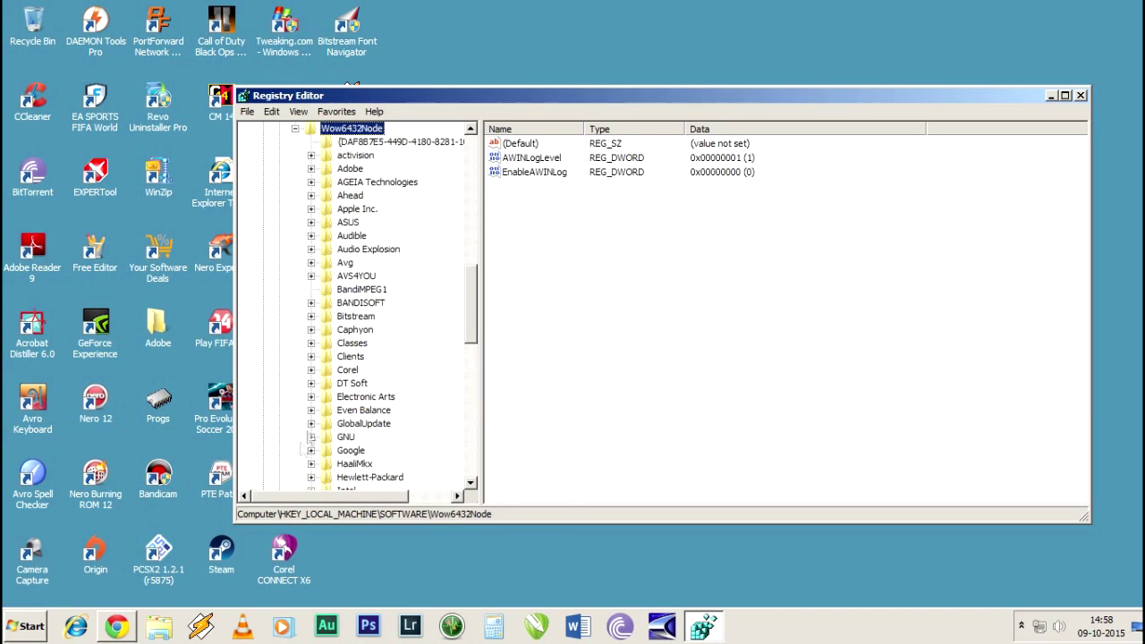
# - Create a new key named wow under SOFTWARE\SRS Labs, next to APO
pyautogui.click(296, 129)
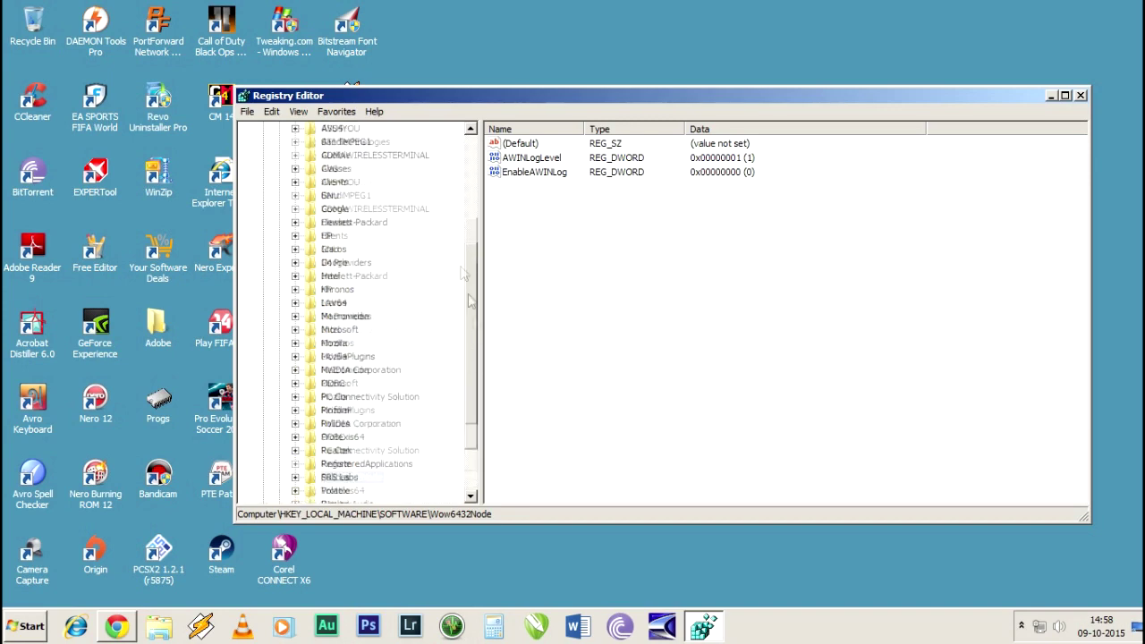
pyautogui.moveTo(465, 361); pyautogui.dragTo(449, 179)
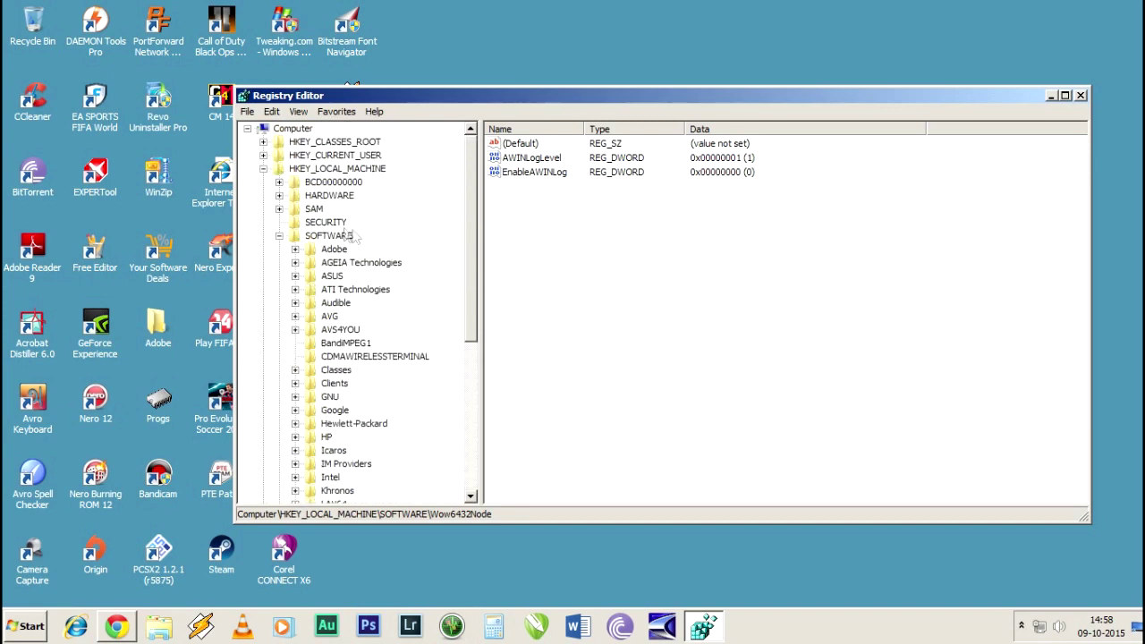
pyautogui.moveTo(474, 179); pyautogui.dragTo(460, 365)
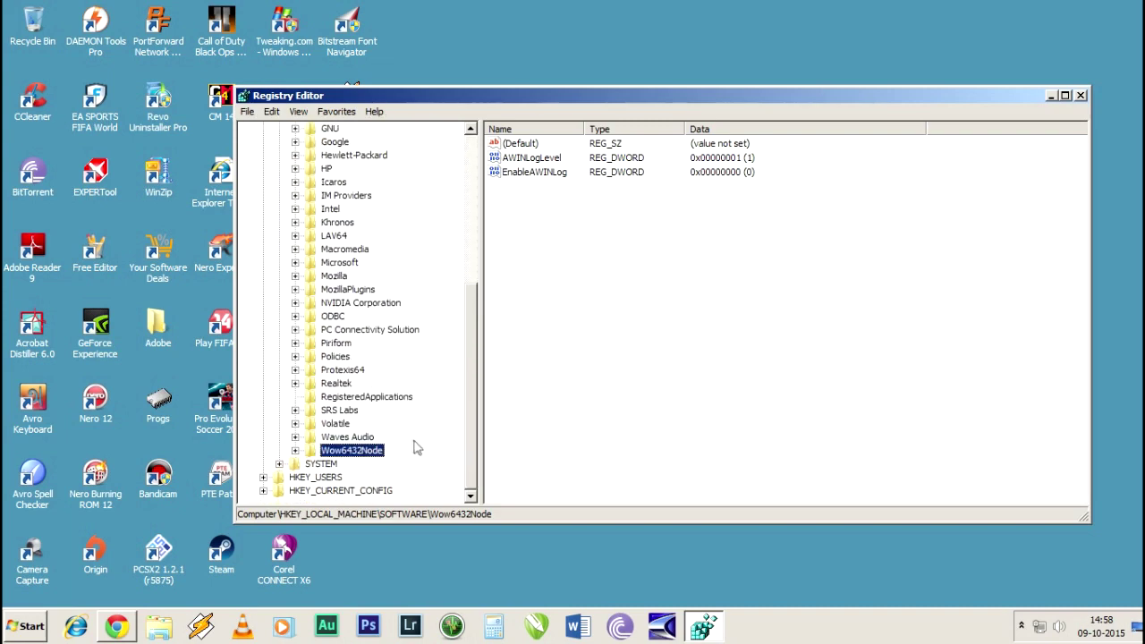
pyautogui.click(384, 414)
pyautogui.rightClick(384, 413)
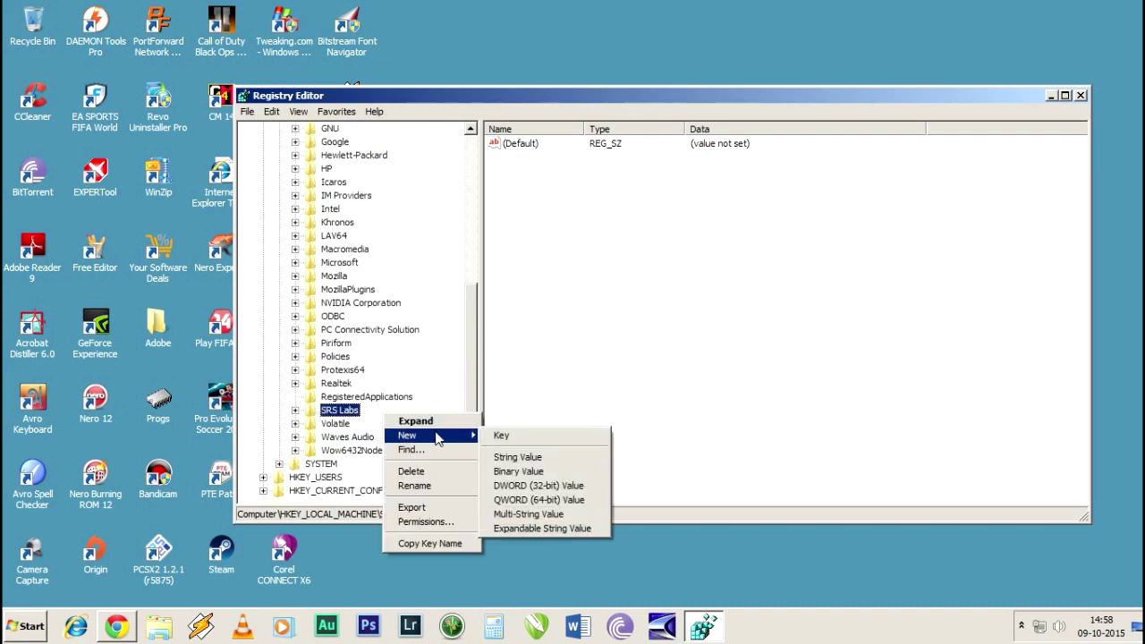
pyautogui.click(501, 436)
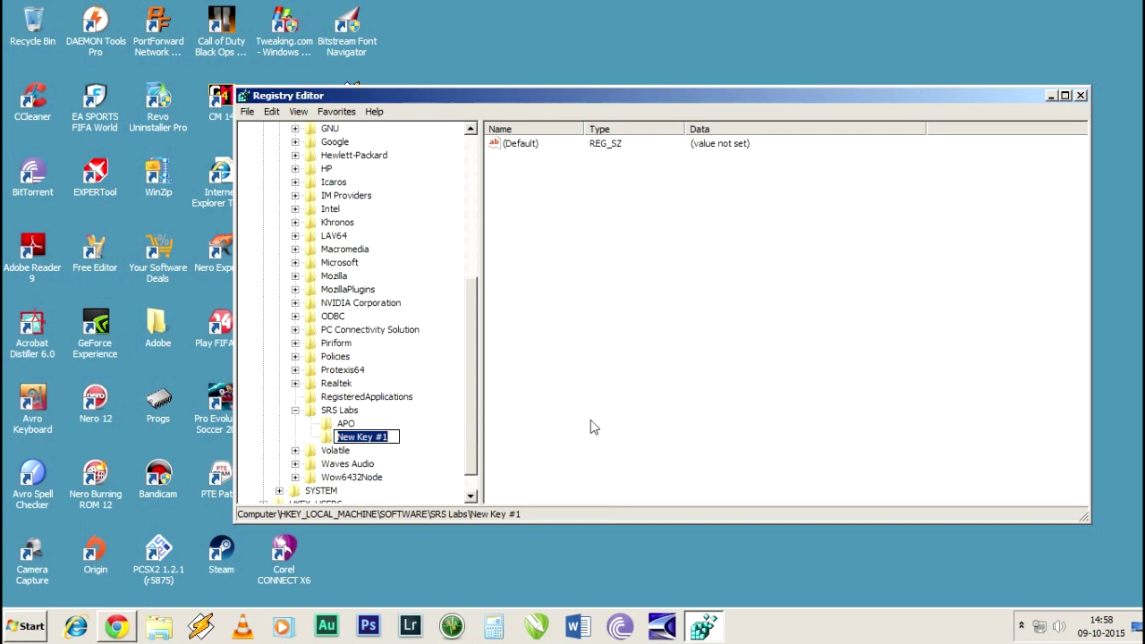
pyautogui.write('wo')
pyautogui.write('w')
pyautogui.press('Return')
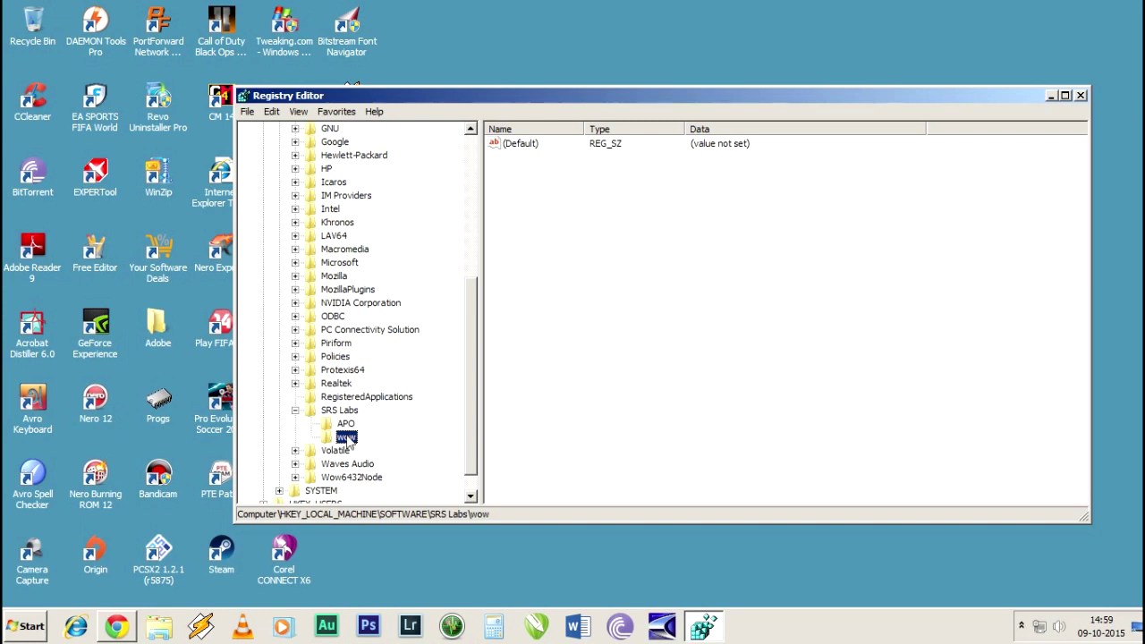
pyautogui.rightClick(347, 444)
pyautogui.moveTo(371, 458)
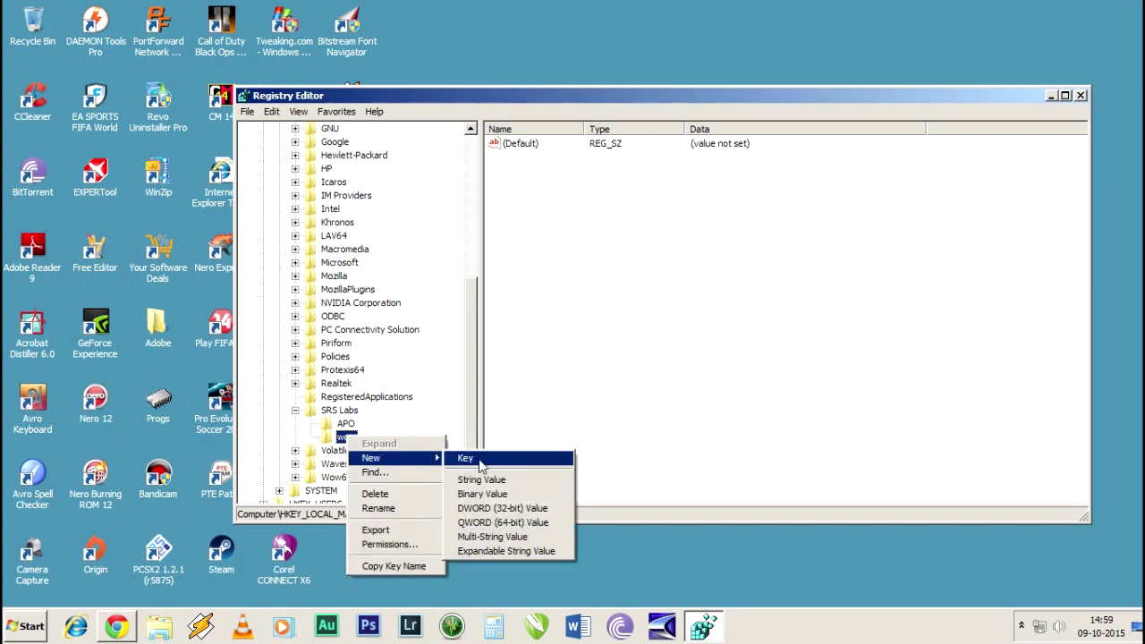
# - Add a subkey named Rockstar Games inside the wow key
pyautogui.click(481, 458)
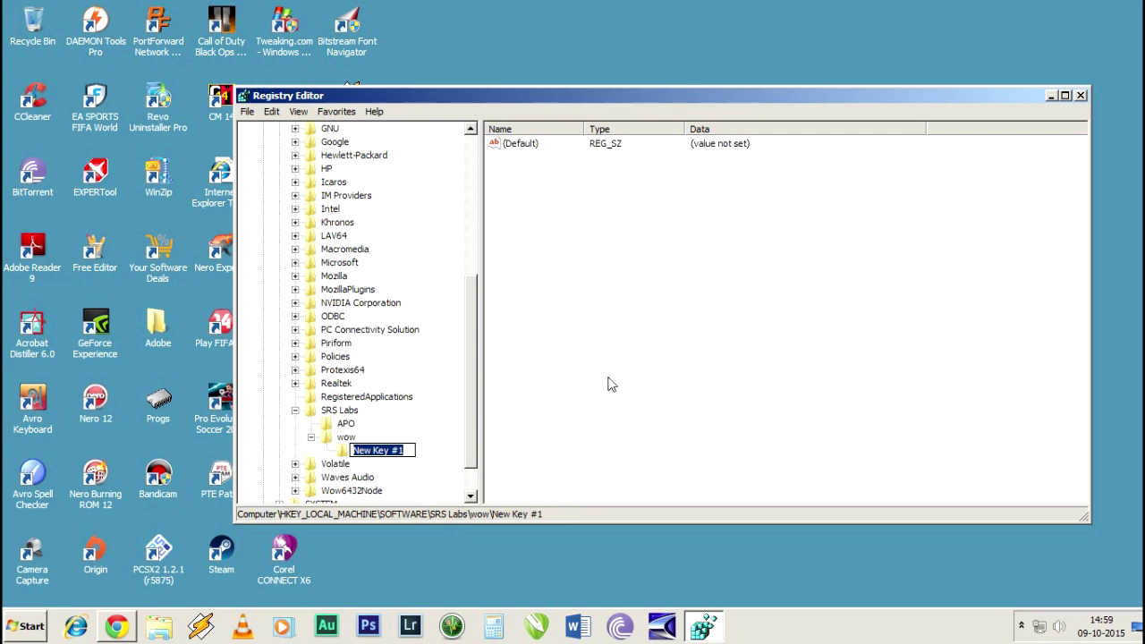
pyautogui.write('Roc')
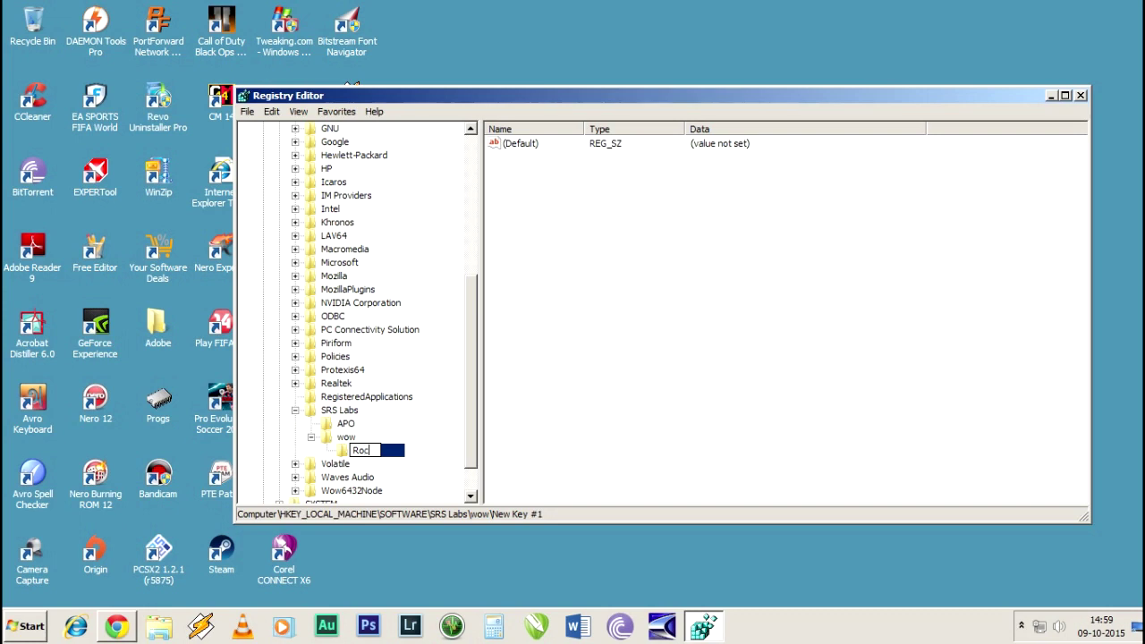
pyautogui.write('kstar Games')
pyautogui.press('Return')
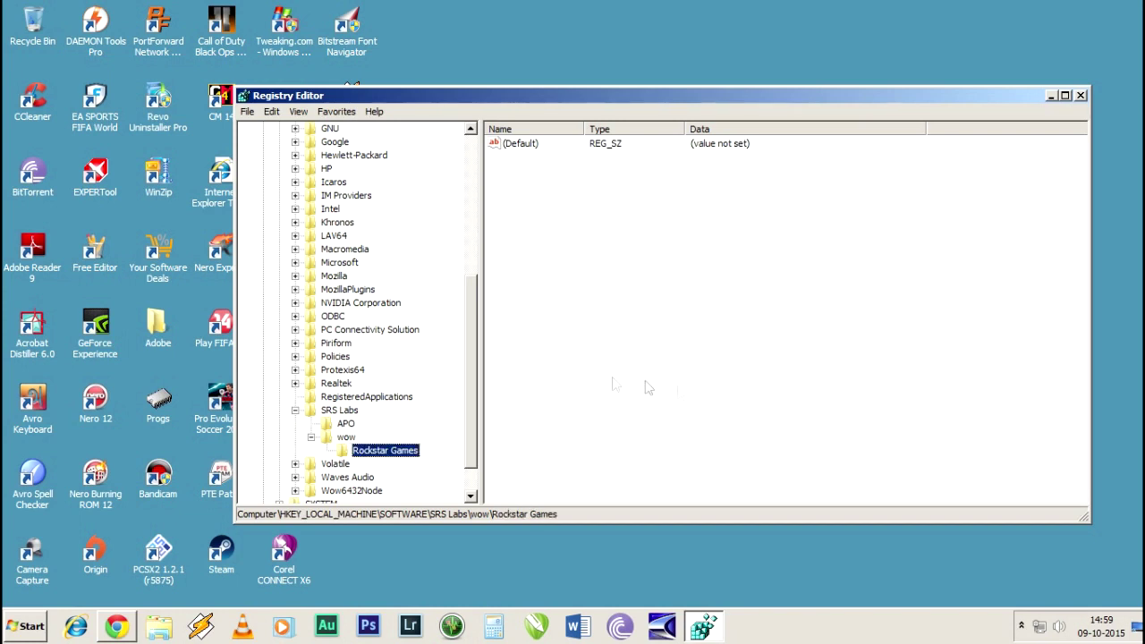
# - Add a subkey named eflc inside Rockstar Games
pyautogui.rightClick(395, 450)
pyautogui.moveTo(418, 473)
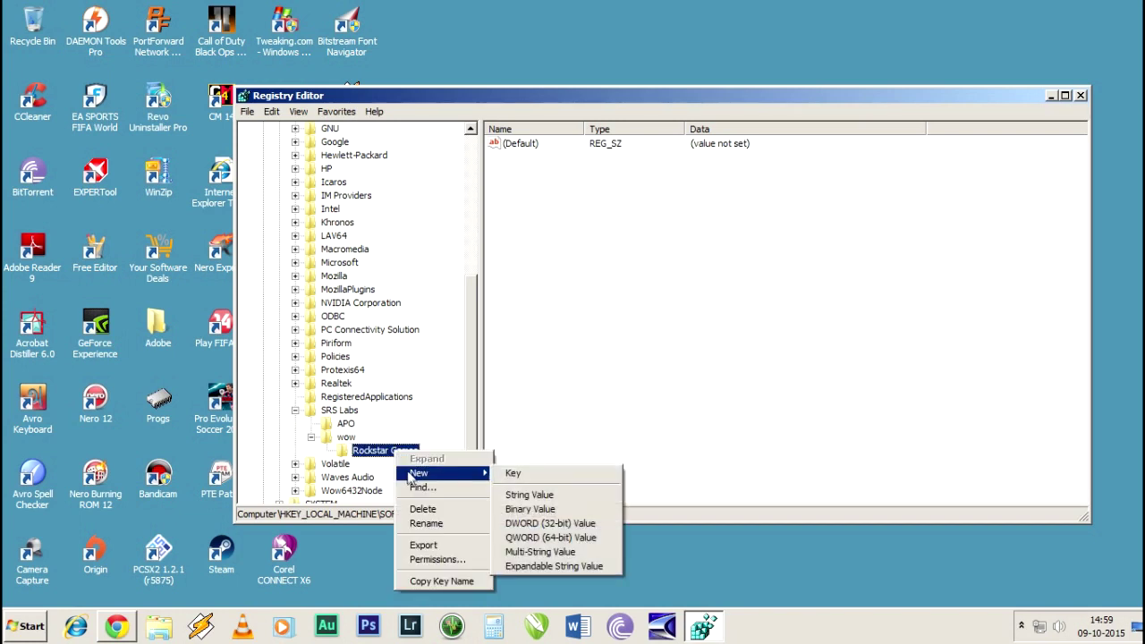
pyautogui.click(515, 474)
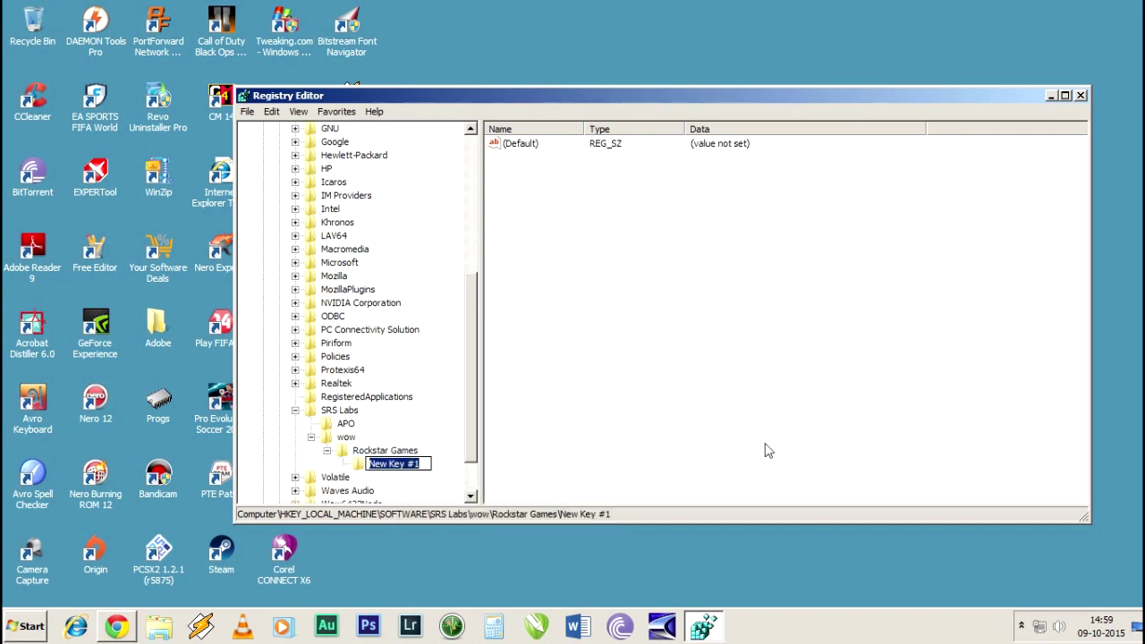
pyautogui.write('eflc')
pyautogui.press('Return')
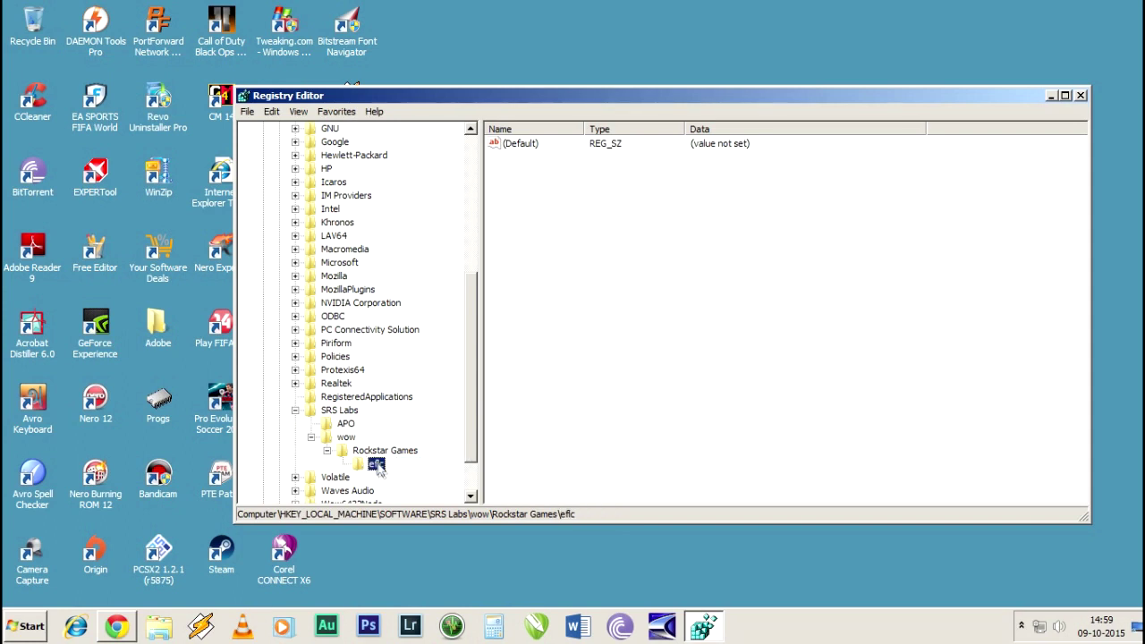
# - Create a new string value named InstallFolder in the eflc key
pyautogui.rightClick(522, 150)
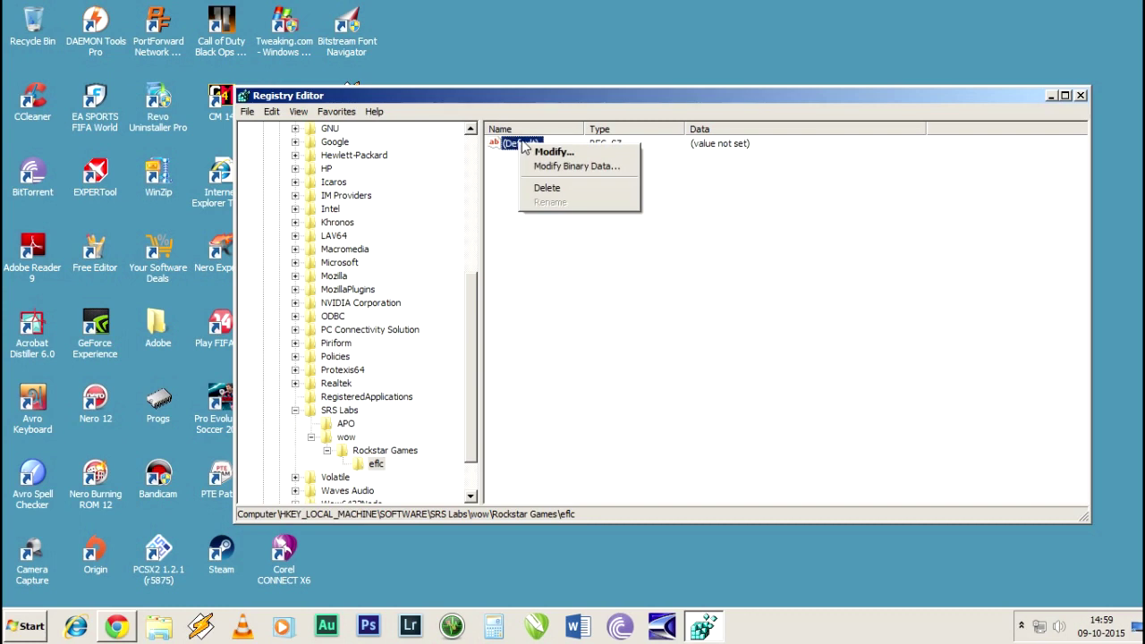
pyautogui.click(600, 277)
pyautogui.rightClick(560, 251)
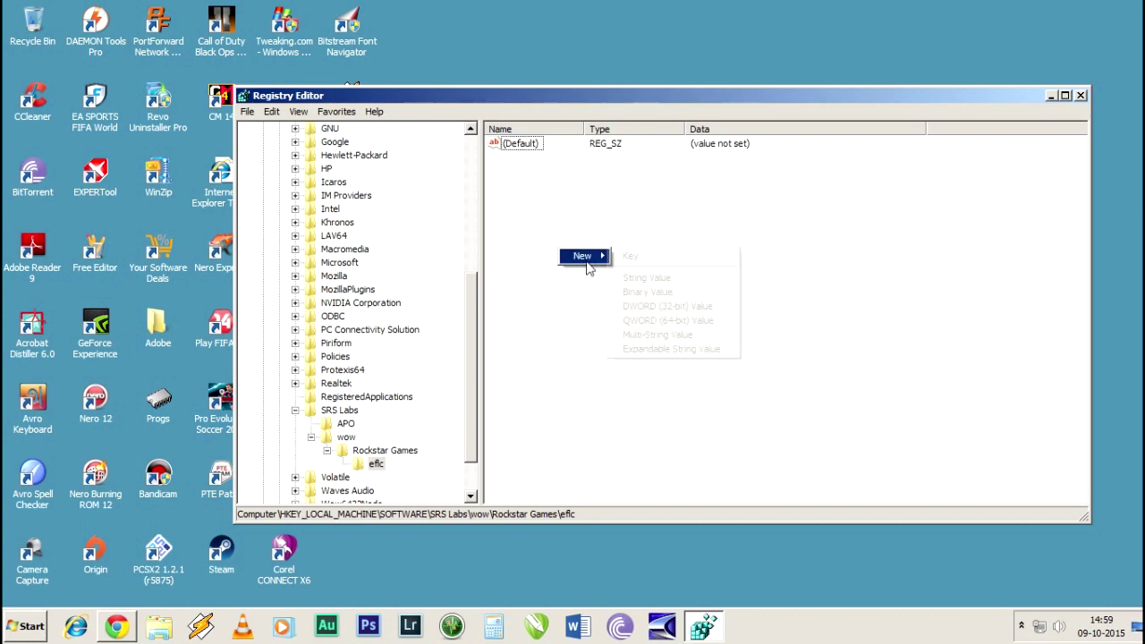
pyautogui.click(650, 279)
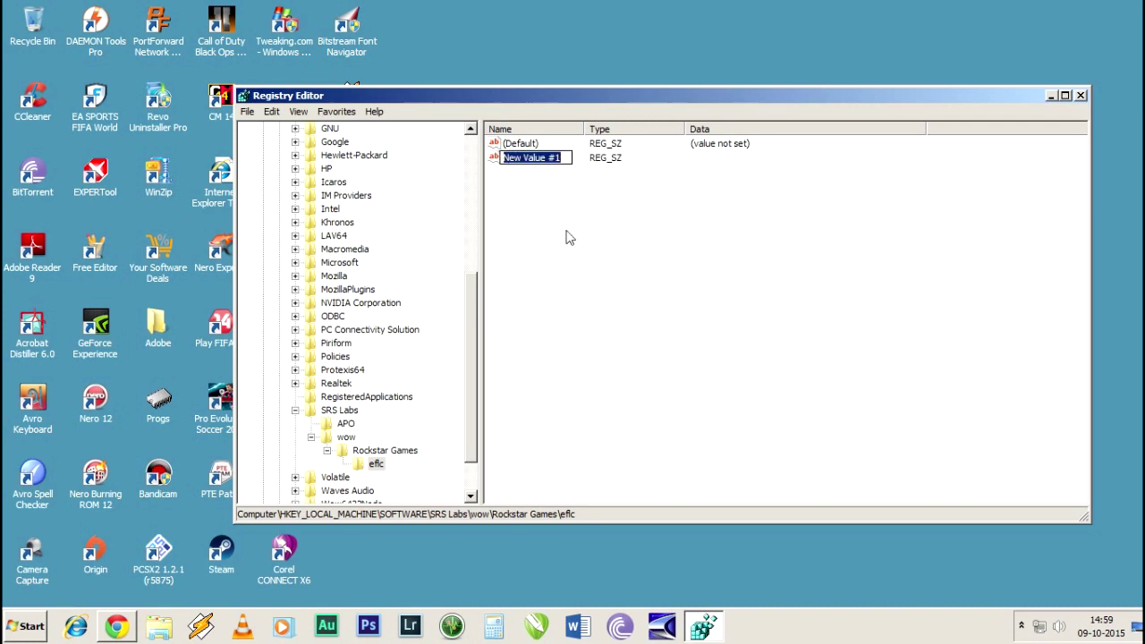
pyautogui.write('In')
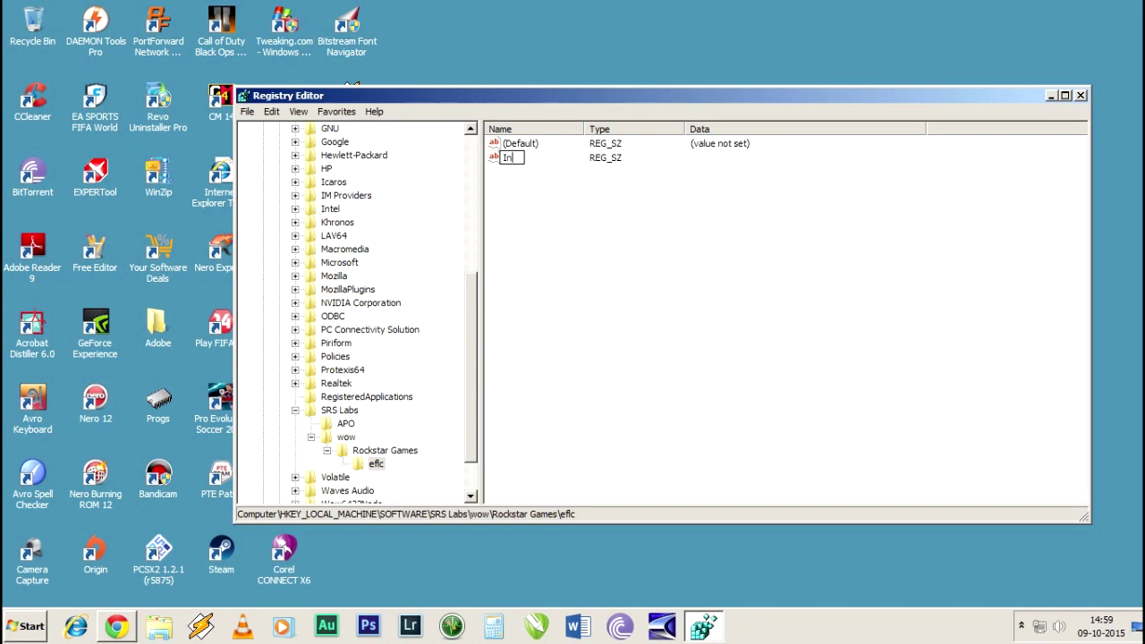
pyautogui.write('s')
pyautogui.write('tallFol')
pyautogui.write('der')
pyautogui.press('Return')
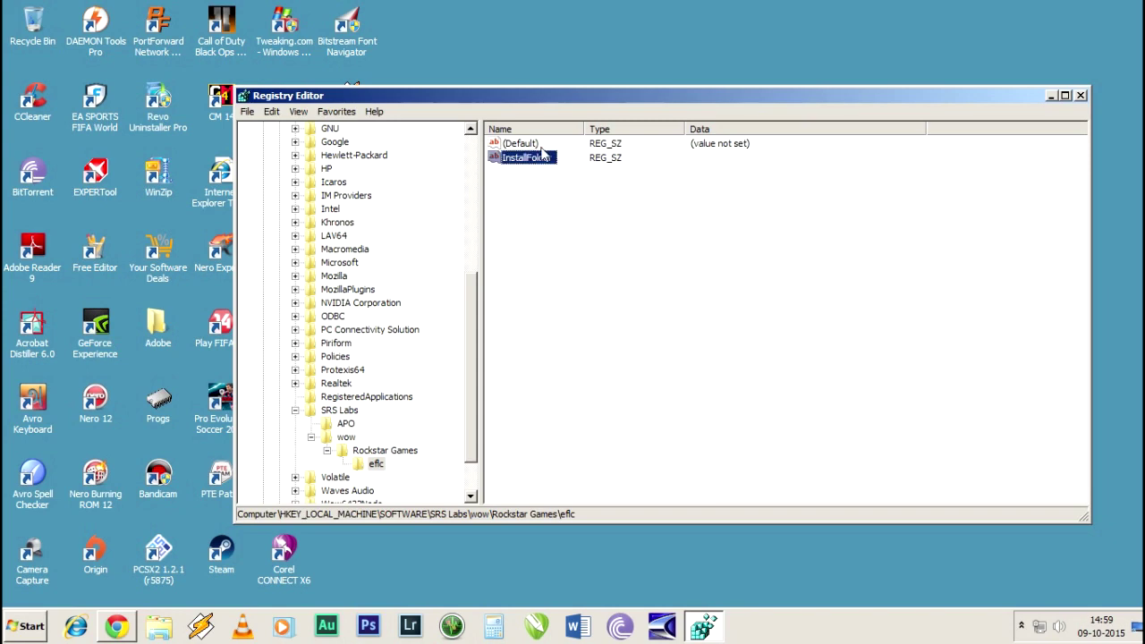
# - Open InstallFolder's Edit String dialog and close it, leaving the data empty
pyautogui.rightClick(542, 158)
pyautogui.click(572, 170)
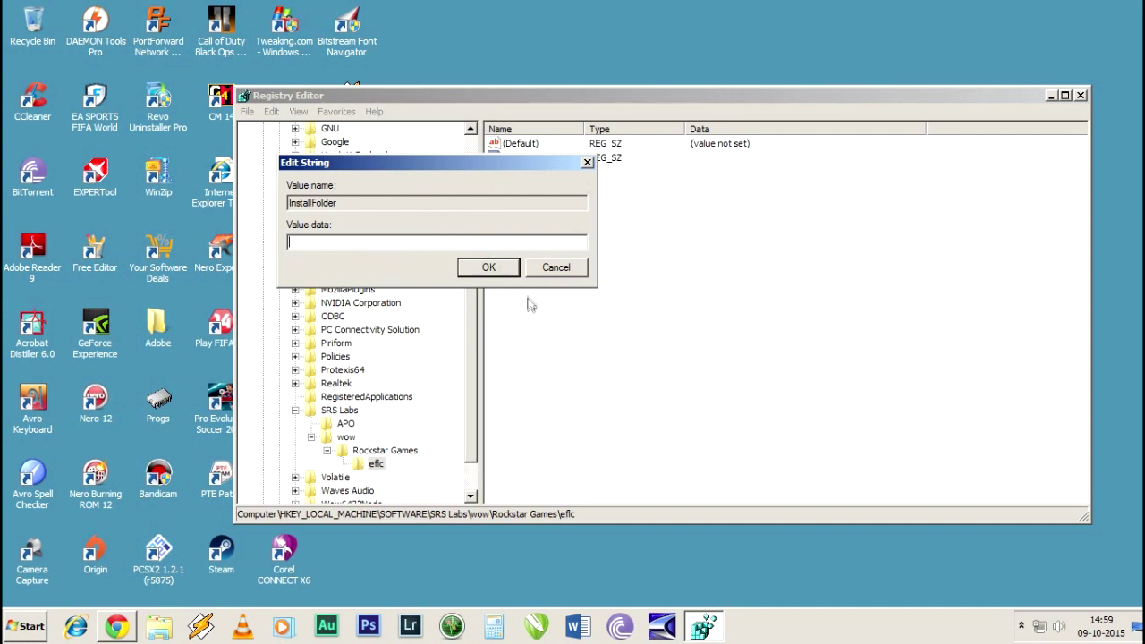
pyautogui.click(488, 268)
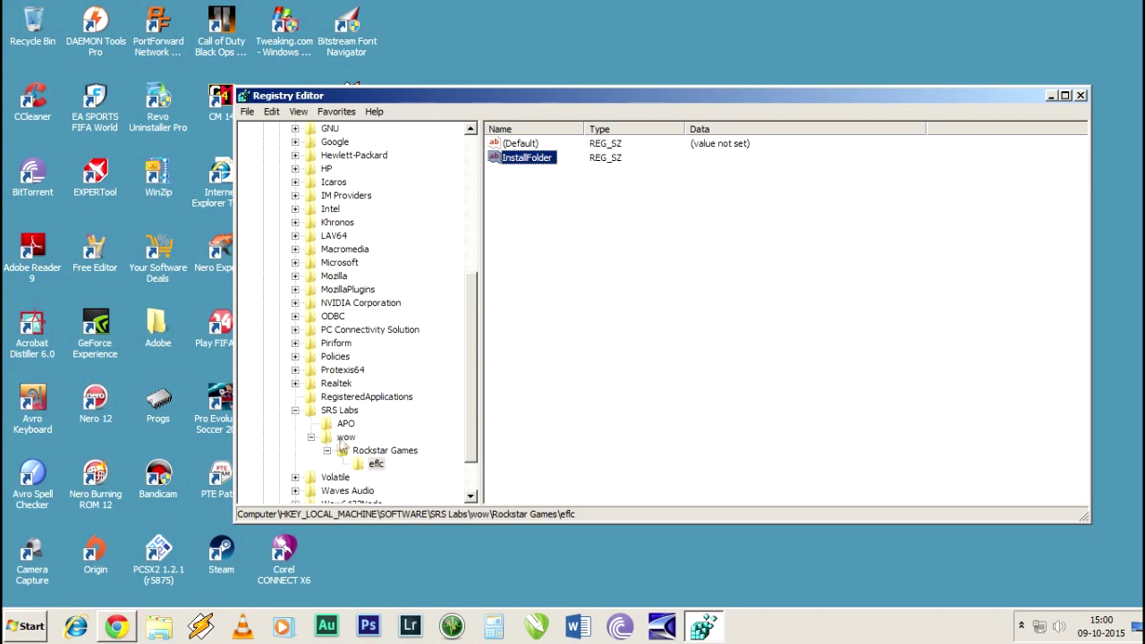
# - Inspect the context menus of wow, Wow6432Node and eflc without making changes
pyautogui.click(345, 438)
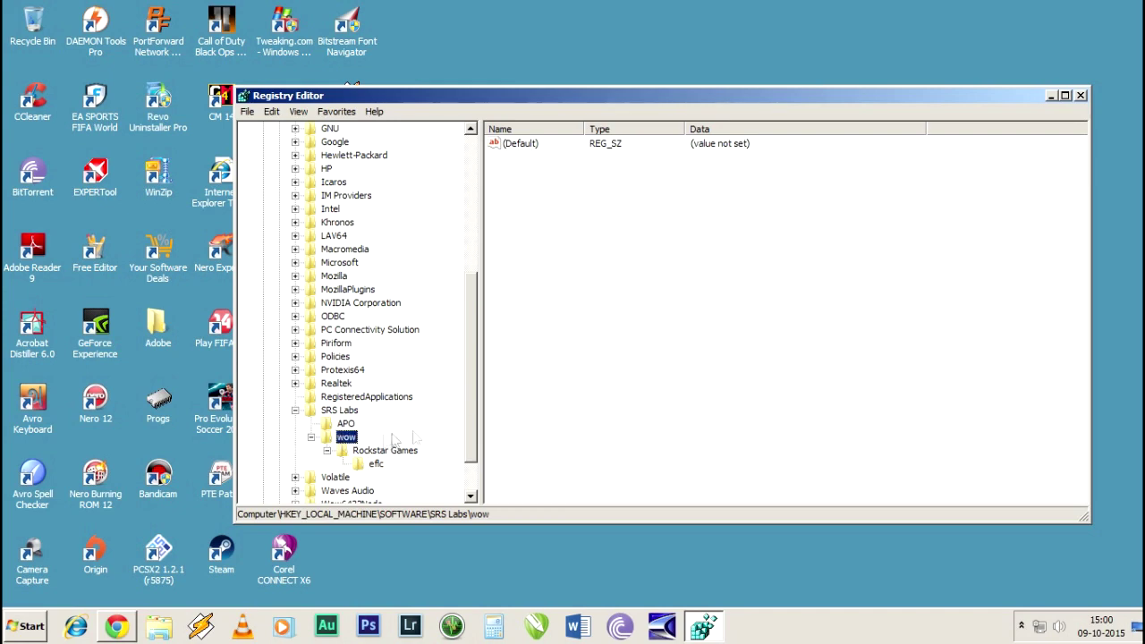
pyautogui.scroll(-2, 463, 308)
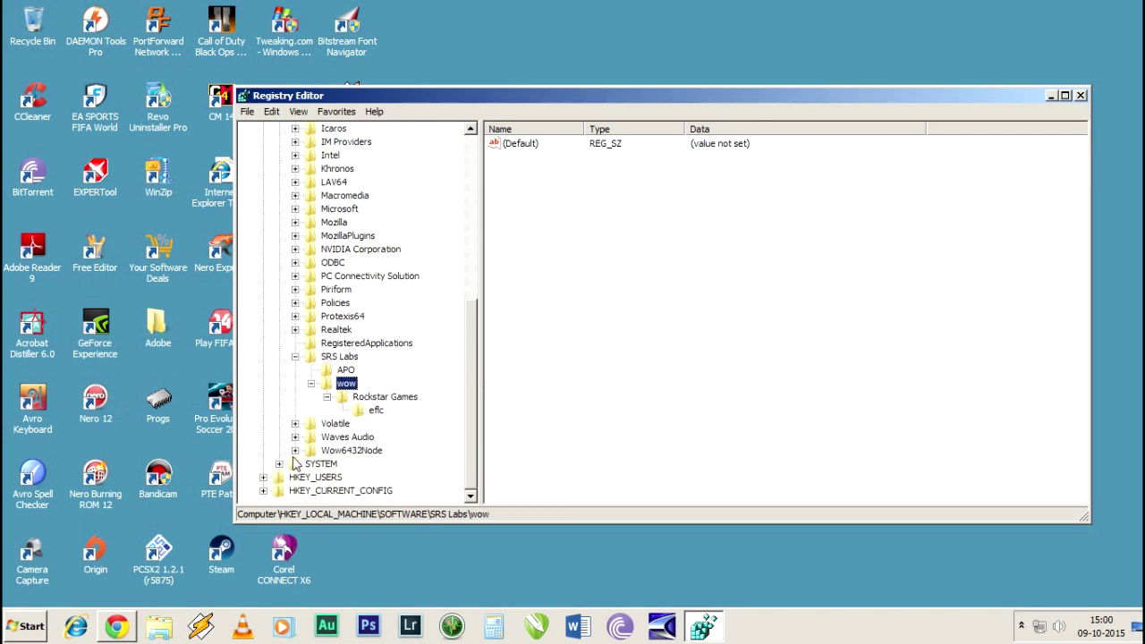
pyautogui.rightClick(362, 452)
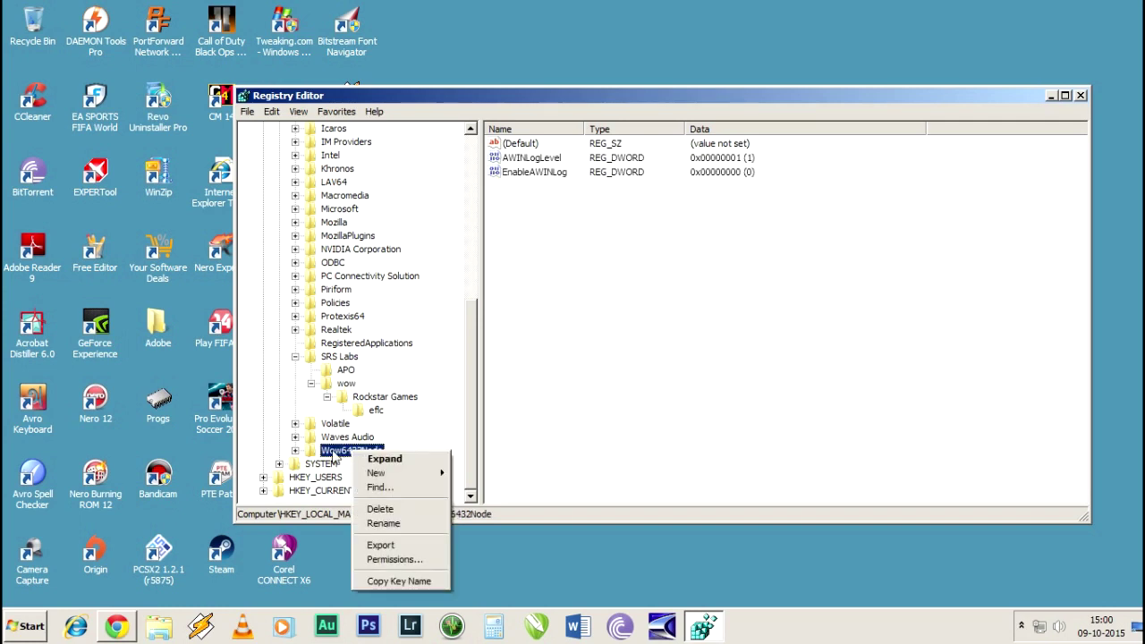
pyautogui.click(340, 452)
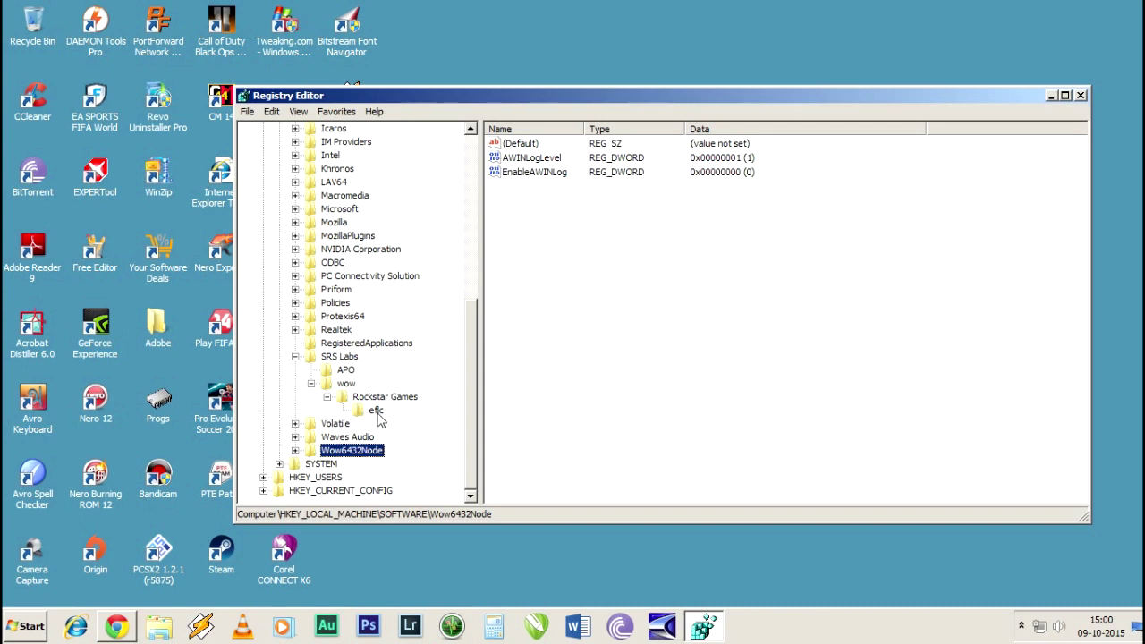
pyautogui.rightClick(377, 412)
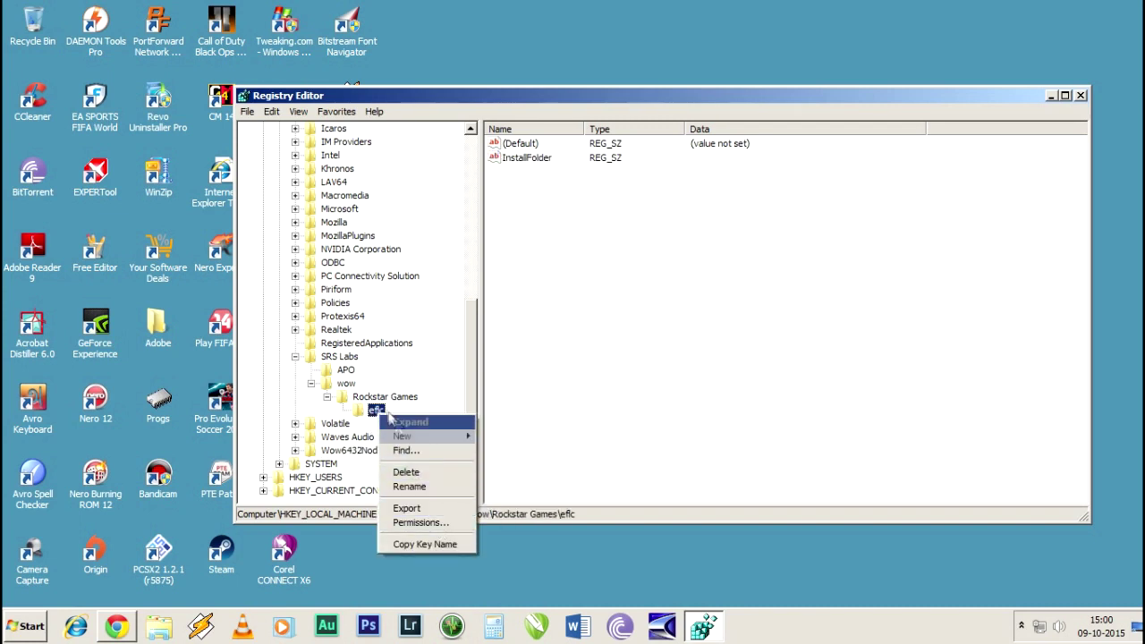
pyautogui.press('Escape')
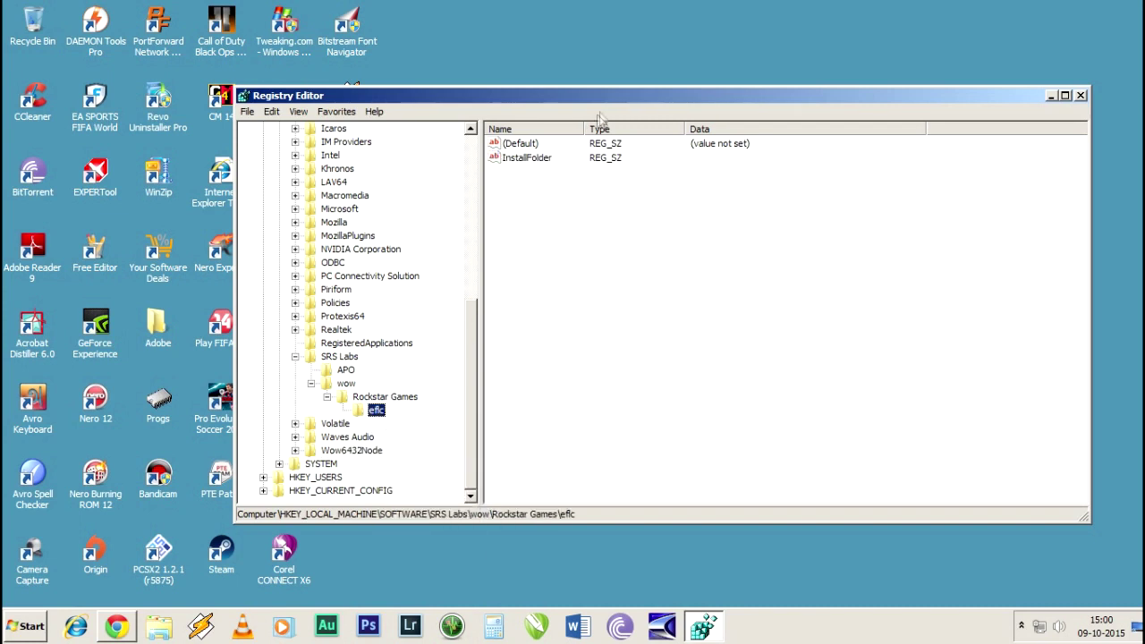
# - Delete the wow key with its subkeys, then close Registry Editor
pyautogui.rightClick(346, 385)
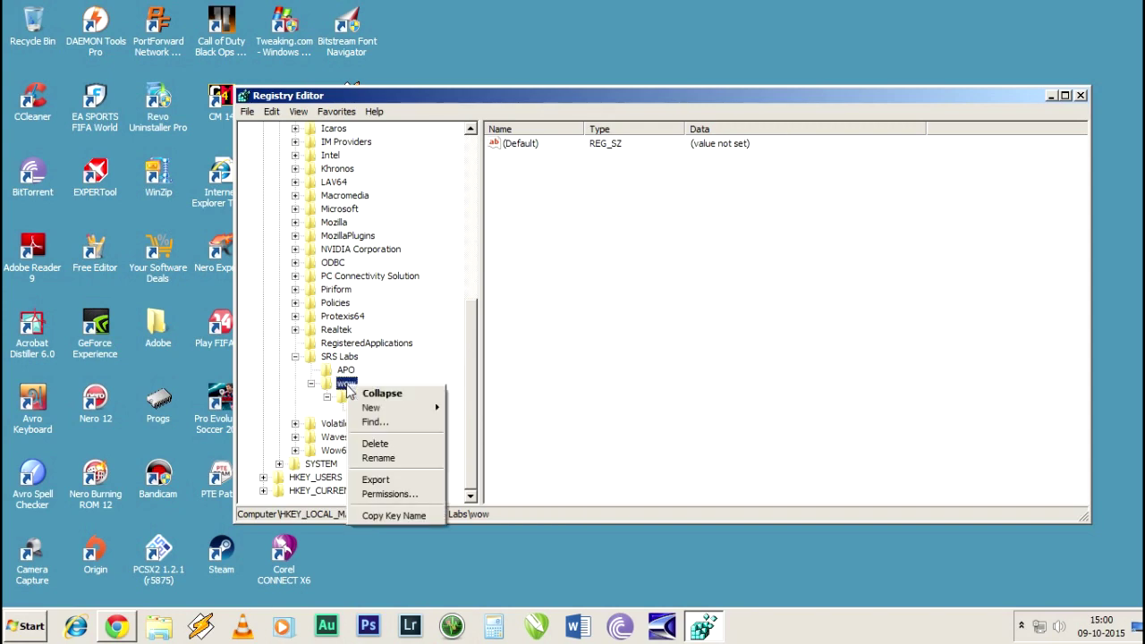
pyautogui.click(399, 443)
pyautogui.click(654, 320)
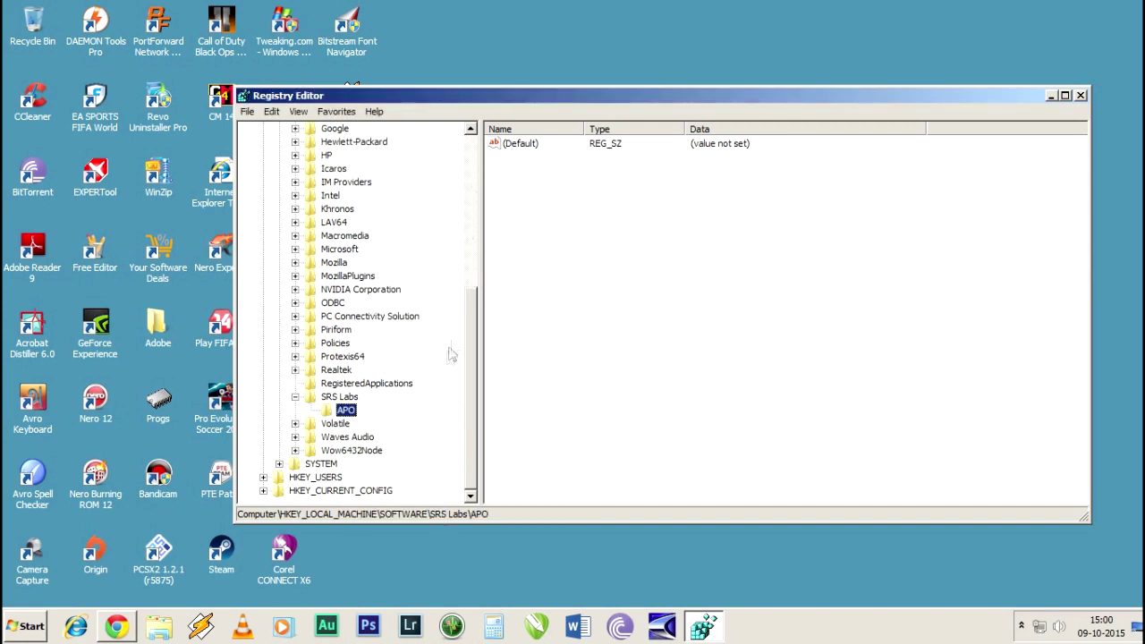
pyautogui.click(1079, 94)
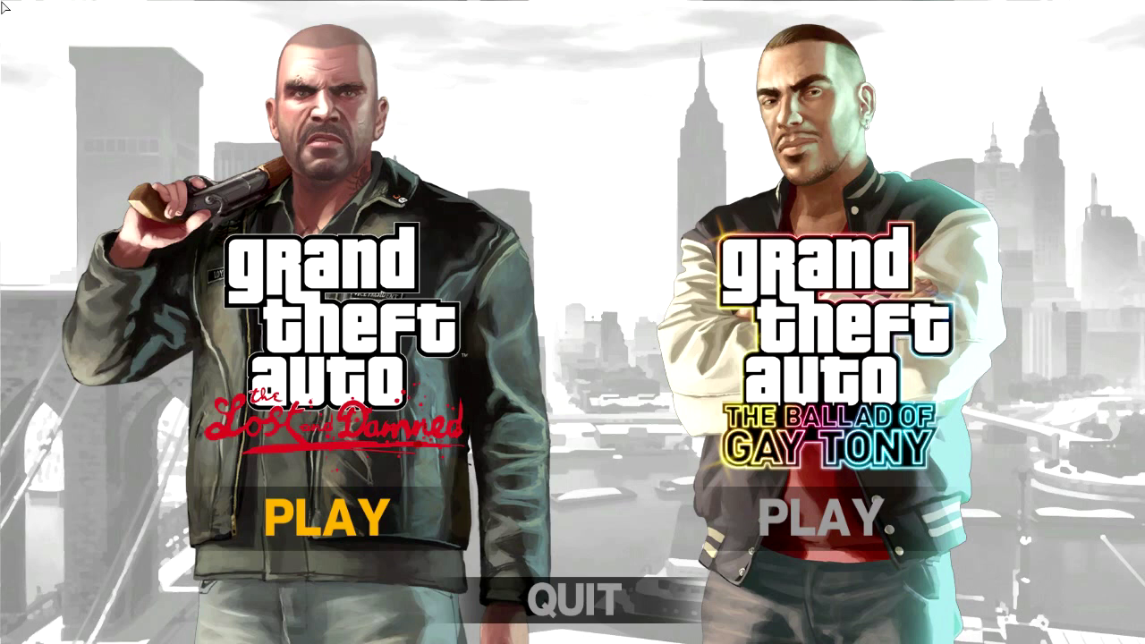
# - Choose The Lost and Damned episode to reach its main menu
pyautogui.press('Return')
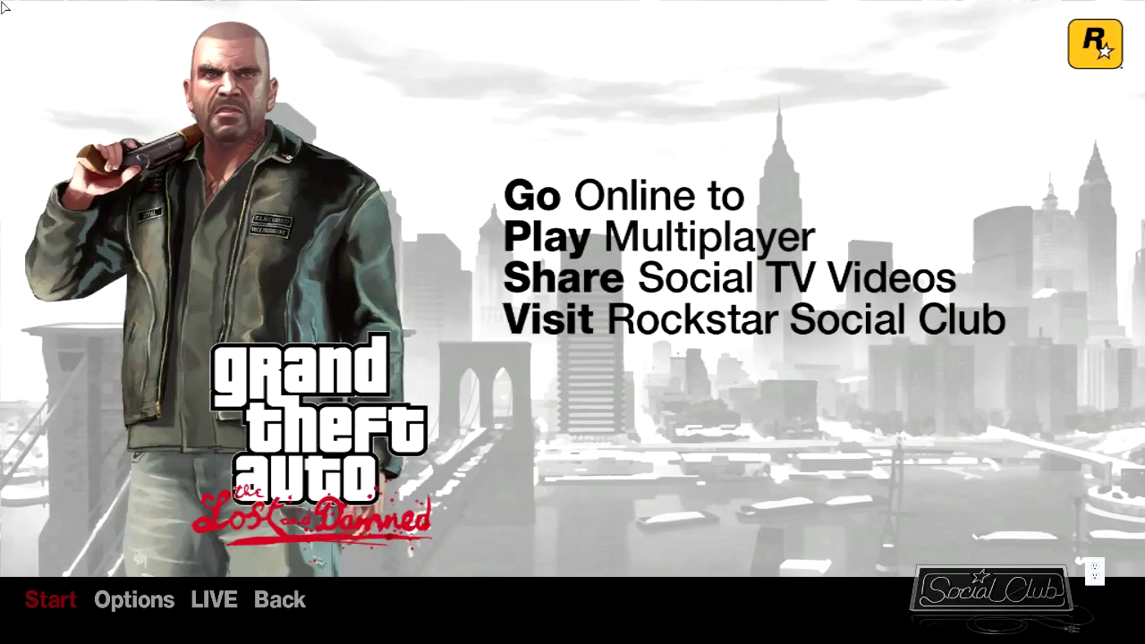